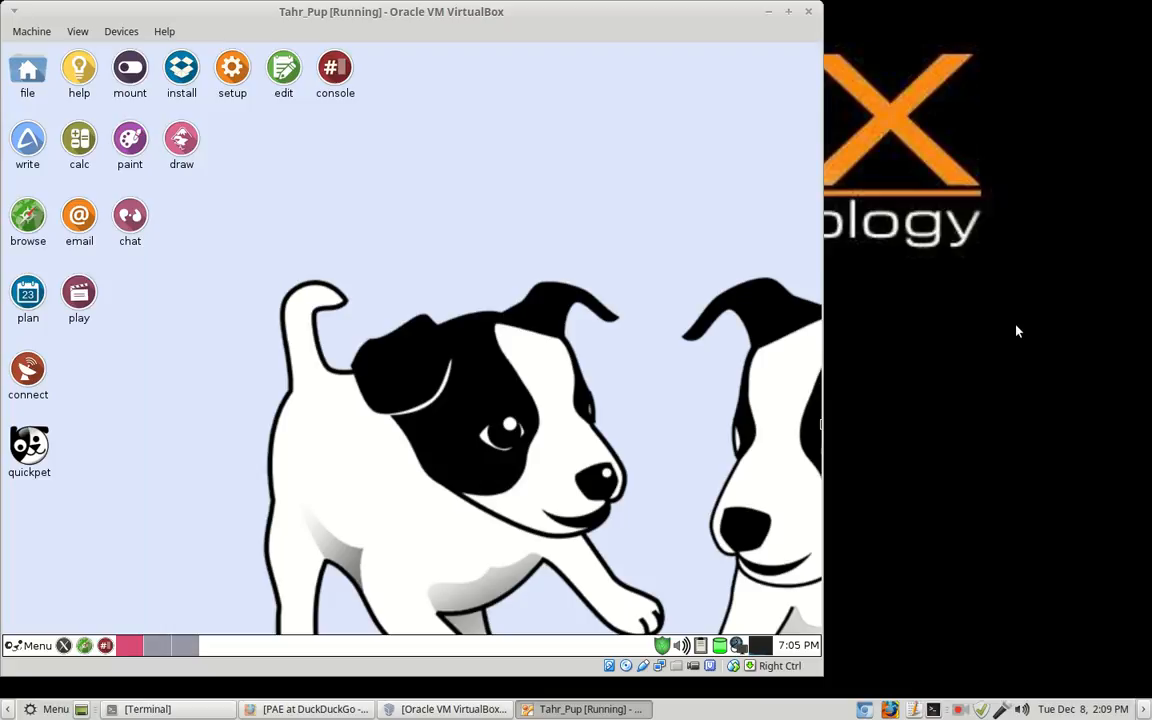
{"action": "left_click", "coordinate": [124, 35]}
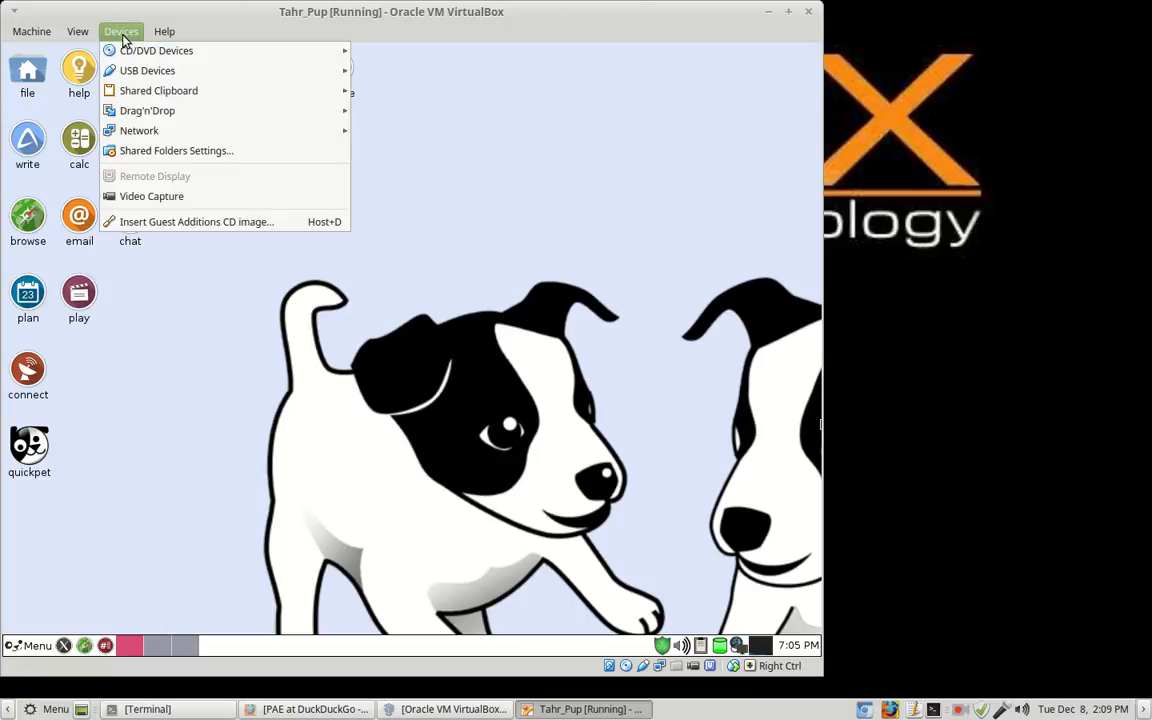
{"action": "mouse_move", "coordinate": [133, 69]}
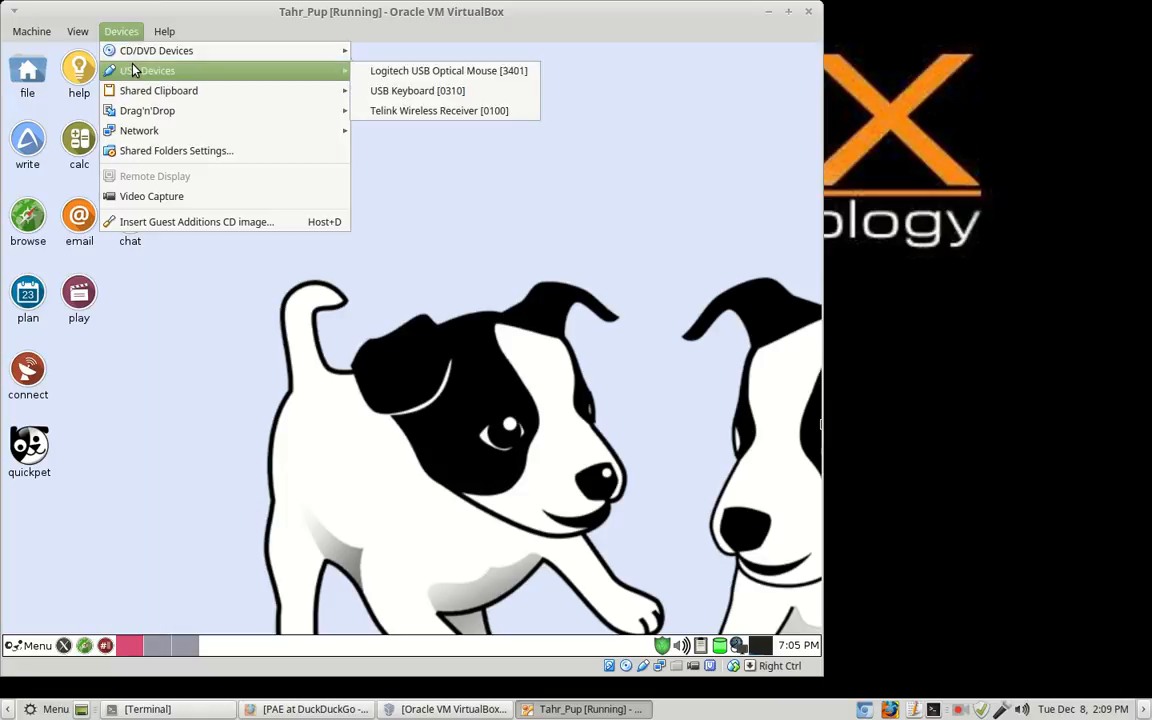
{"action": "left_click", "coordinate": [445, 72]}
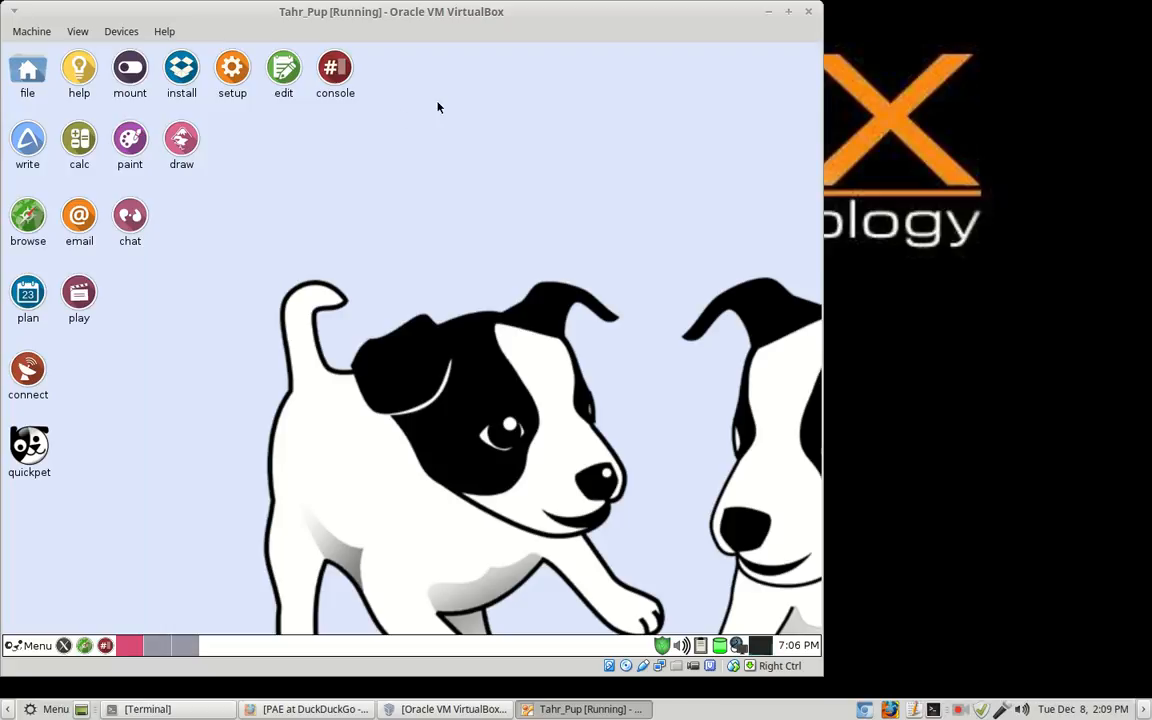
Launch the Puppy Package Manager from the desktop's application installation options
{"action": "left_click", "coordinate": [182, 70]}
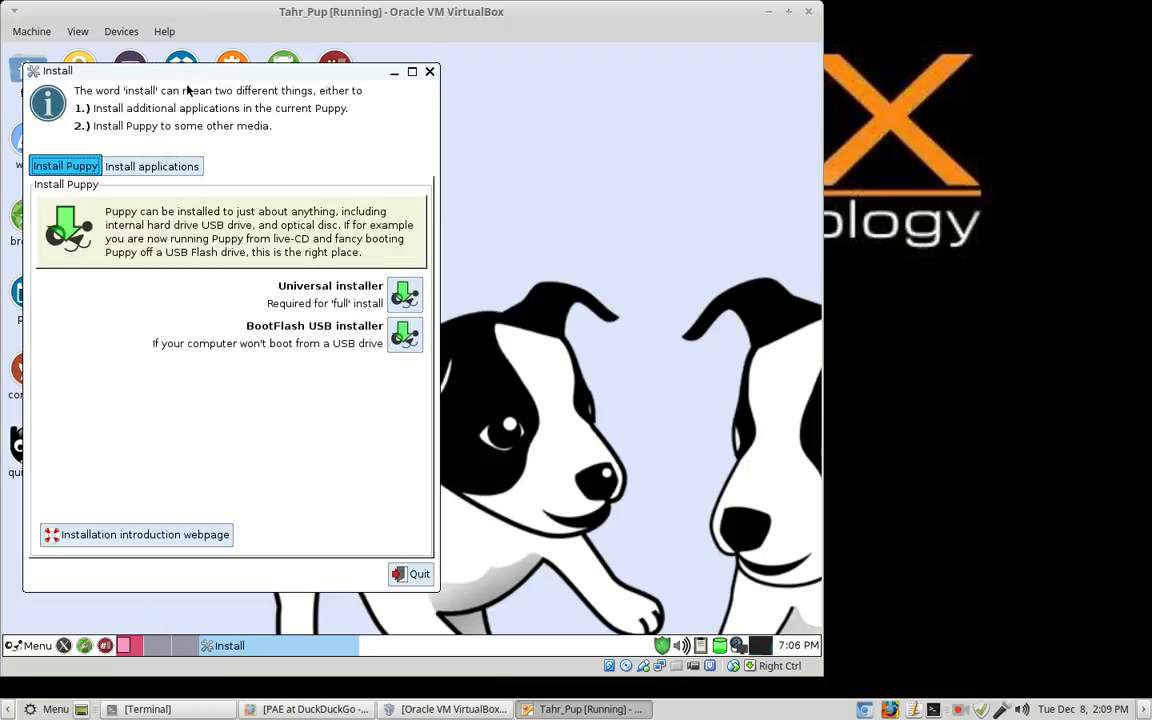
{"action": "left_click_drag", "start_coordinate": [184, 68], "coordinate": [279, 66]}
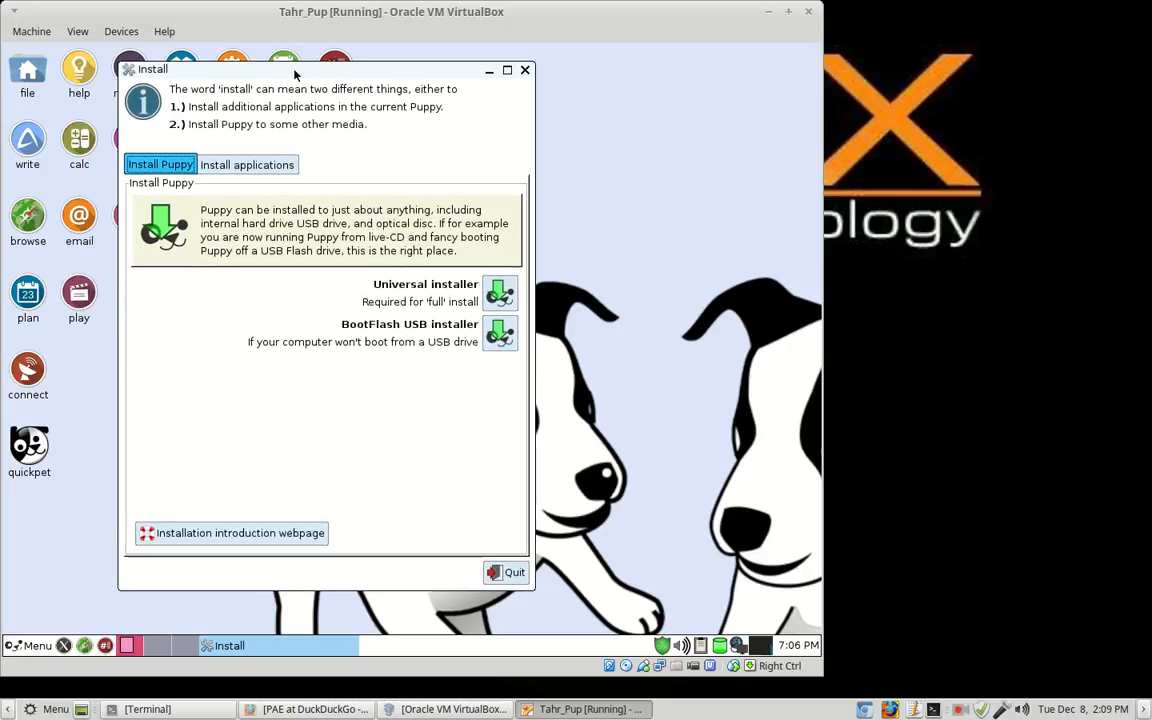
{"action": "left_click", "coordinate": [259, 170]}
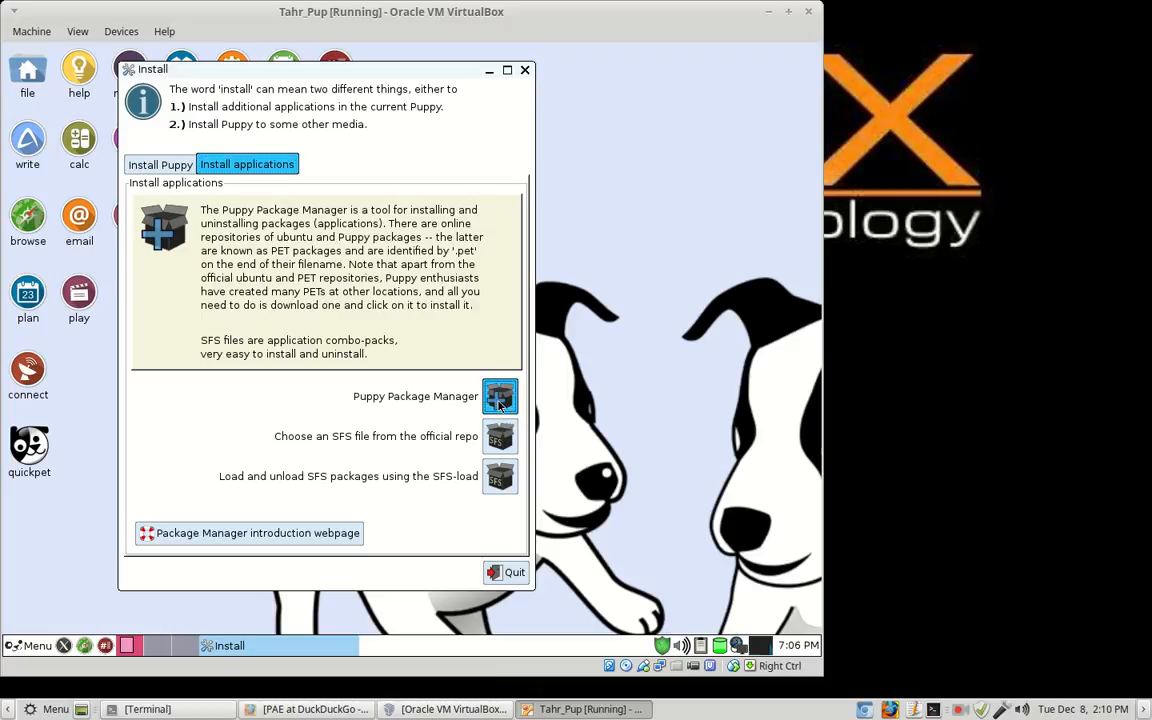
{"action": "left_click", "coordinate": [499, 400]}
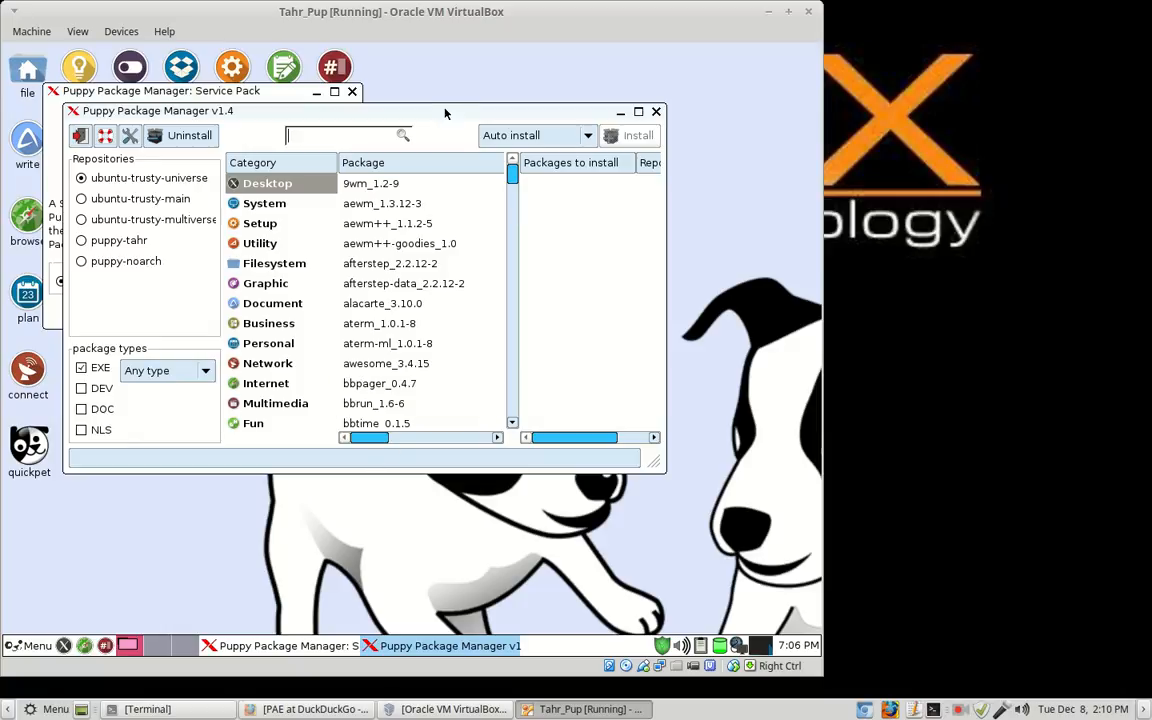
Uncover the Service Pack offer behind the package manager window and decline the 6.0.3 upgrade
{"action": "left_click_drag", "start_coordinate": [298, 101], "coordinate": [338, 107]}
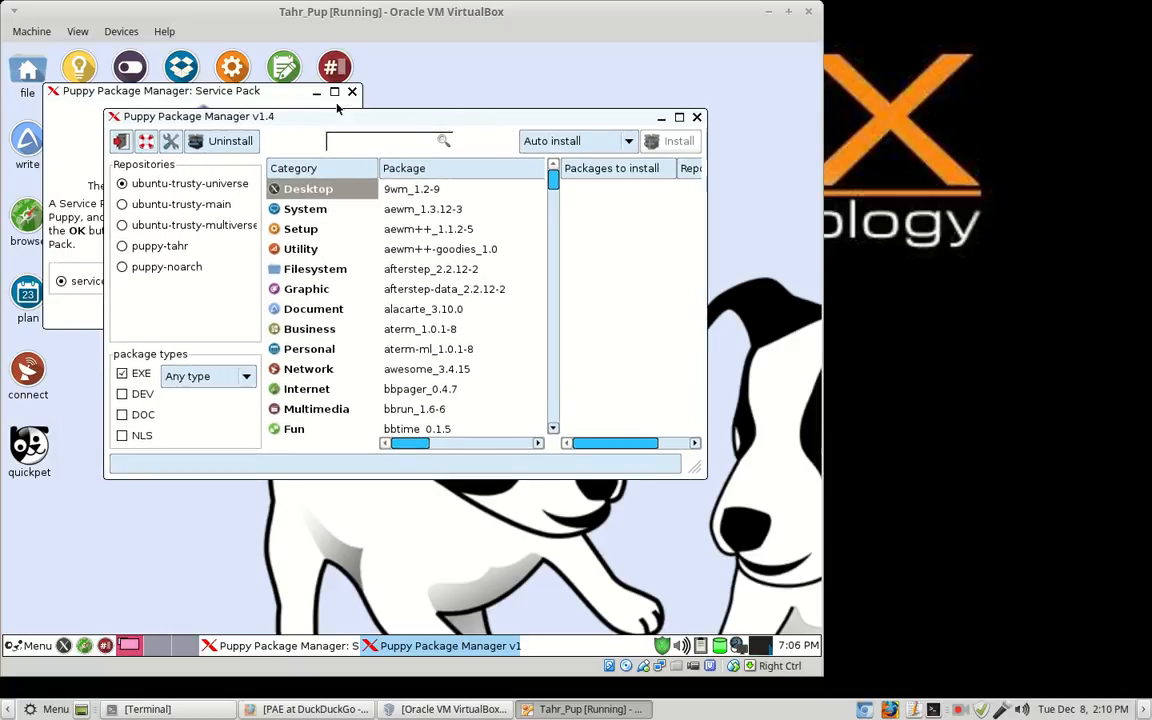
{"action": "left_click", "coordinate": [214, 90]}
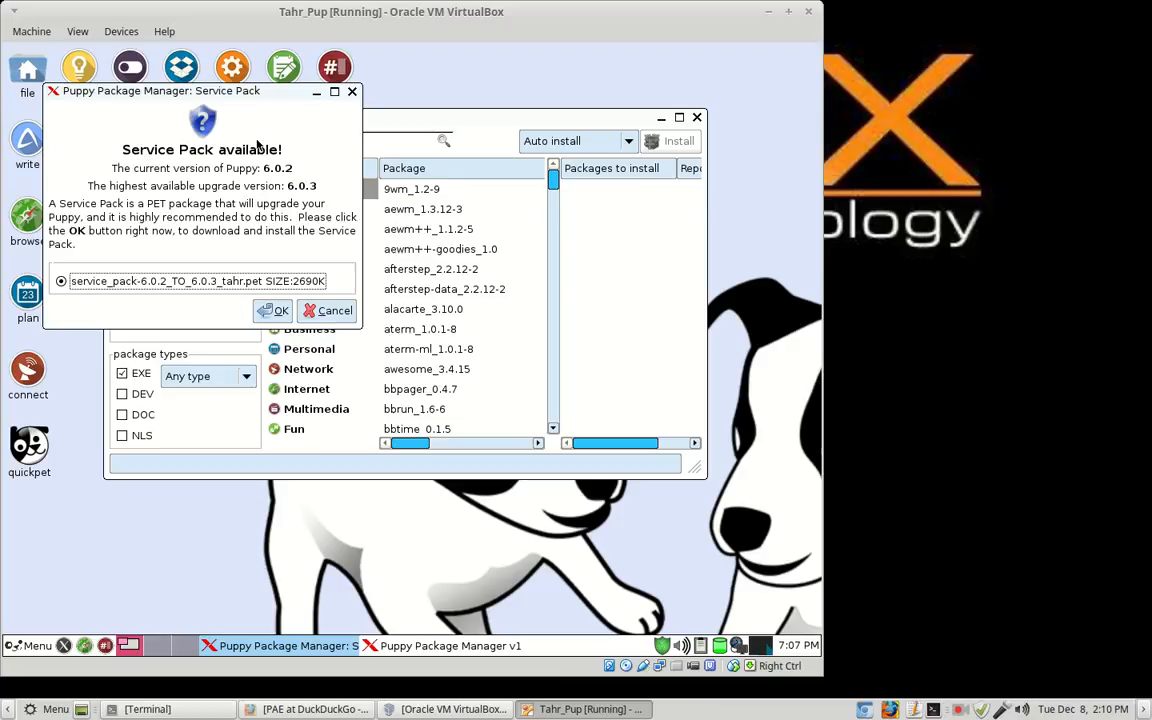
{"action": "left_click", "coordinate": [334, 311]}
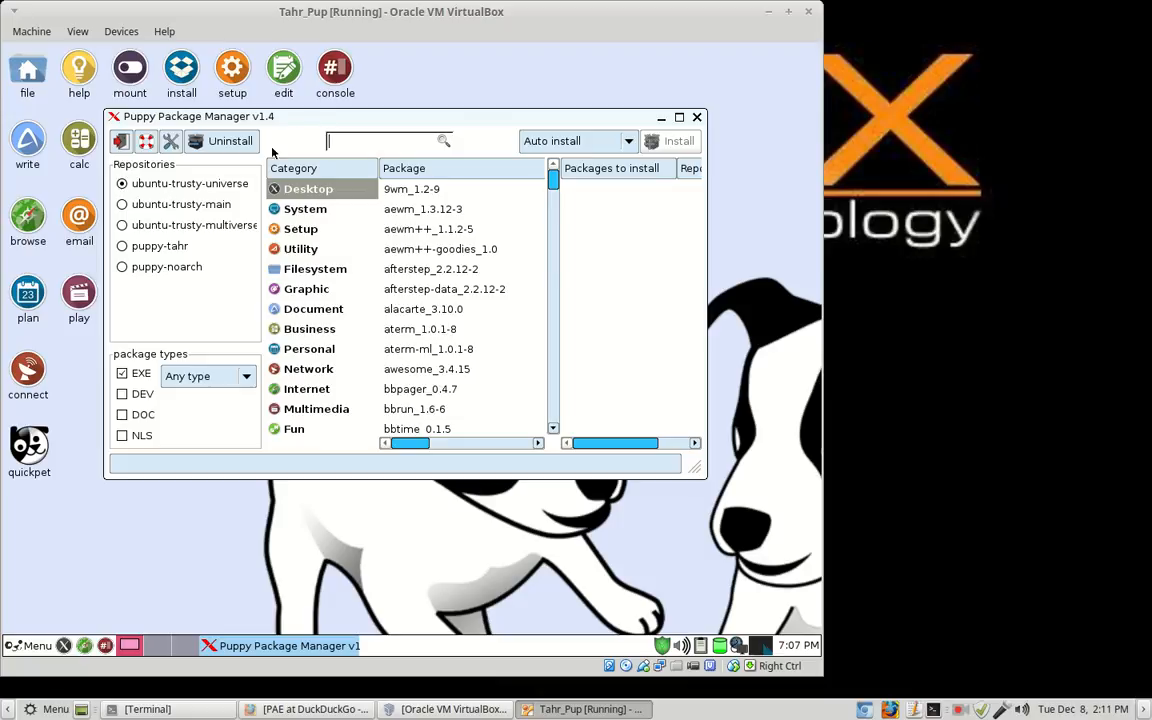
Look through the puppy-tahr and puppy-noarch repositories and return to ubuntu-trusty-universe
{"action": "left_click", "coordinate": [123, 247]}
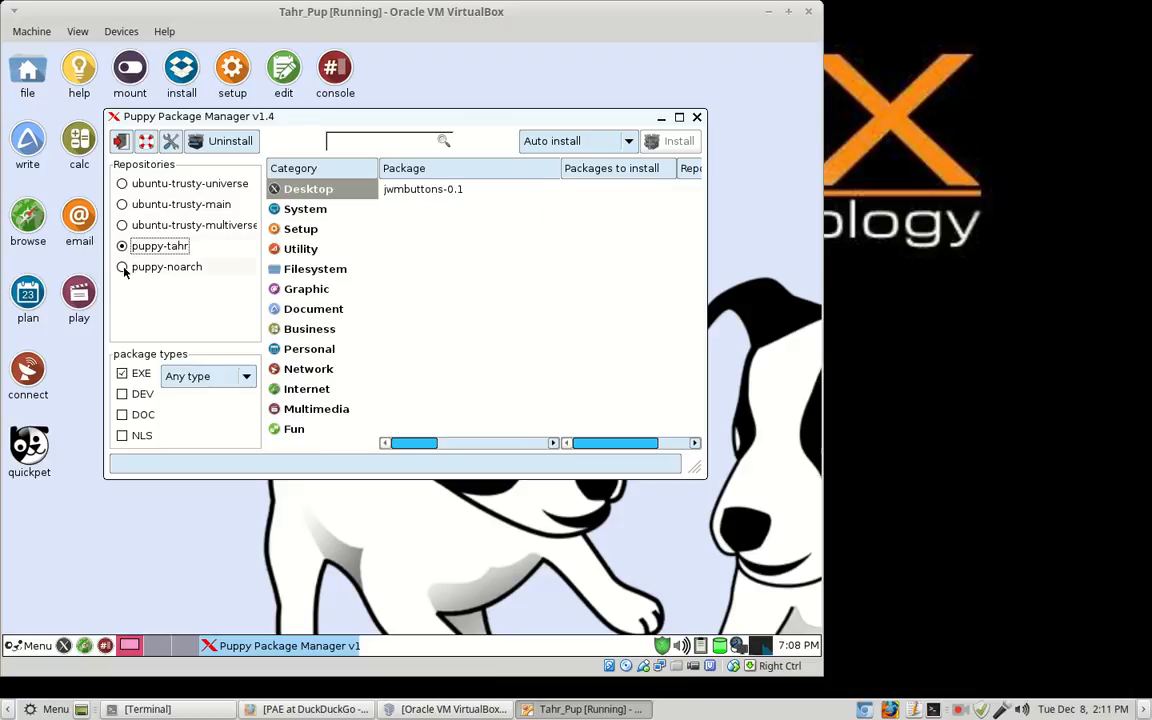
{"action": "left_click", "coordinate": [121, 267]}
{"action": "left_click", "coordinate": [122, 249]}
{"action": "left_click", "coordinate": [121, 185]}
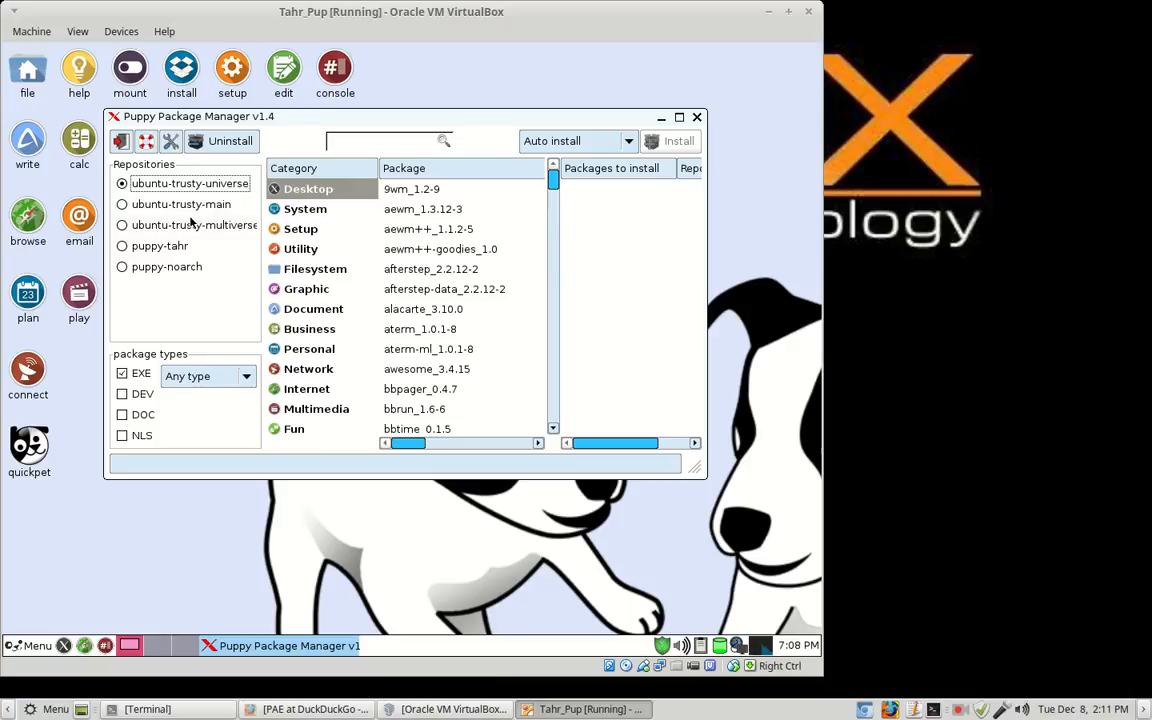
Search the package repositories for nmap
{"action": "left_click", "coordinate": [343, 139]}
{"action": "type", "text": "nmap"}
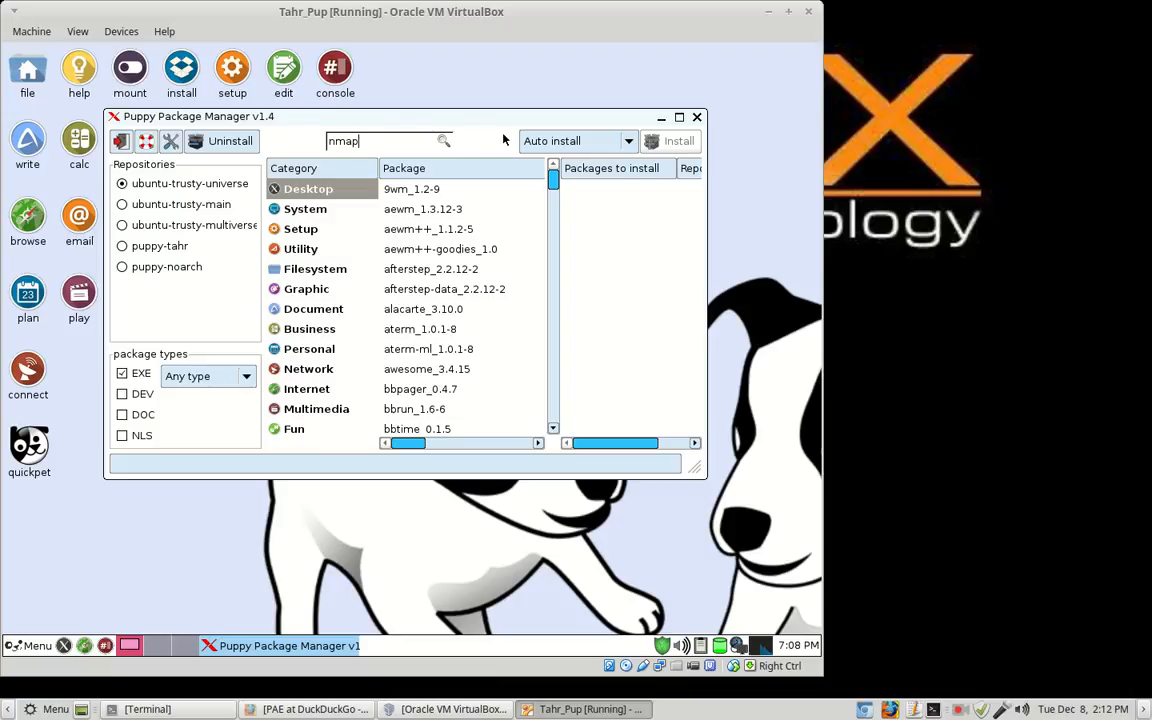
{"action": "left_click", "coordinate": [443, 143]}
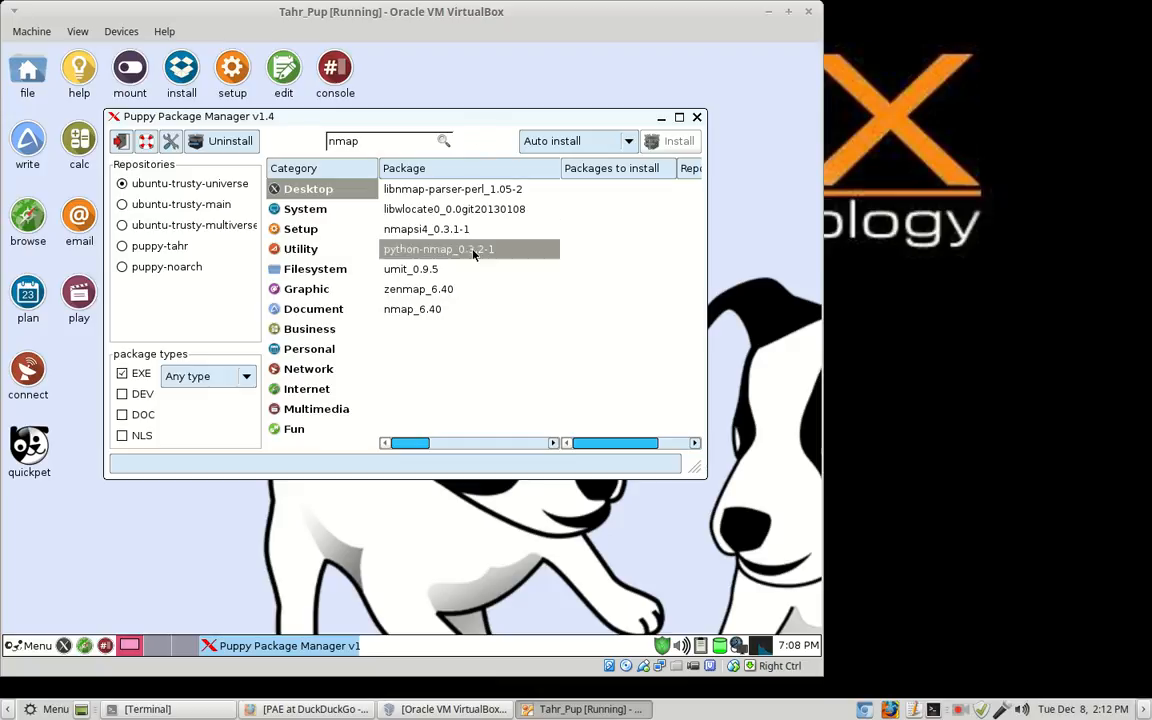
Queue zenmap_6.40 and nmap_6.40, install them with the Auto install mode and dismiss the installation report
{"action": "left_click", "coordinate": [425, 310]}
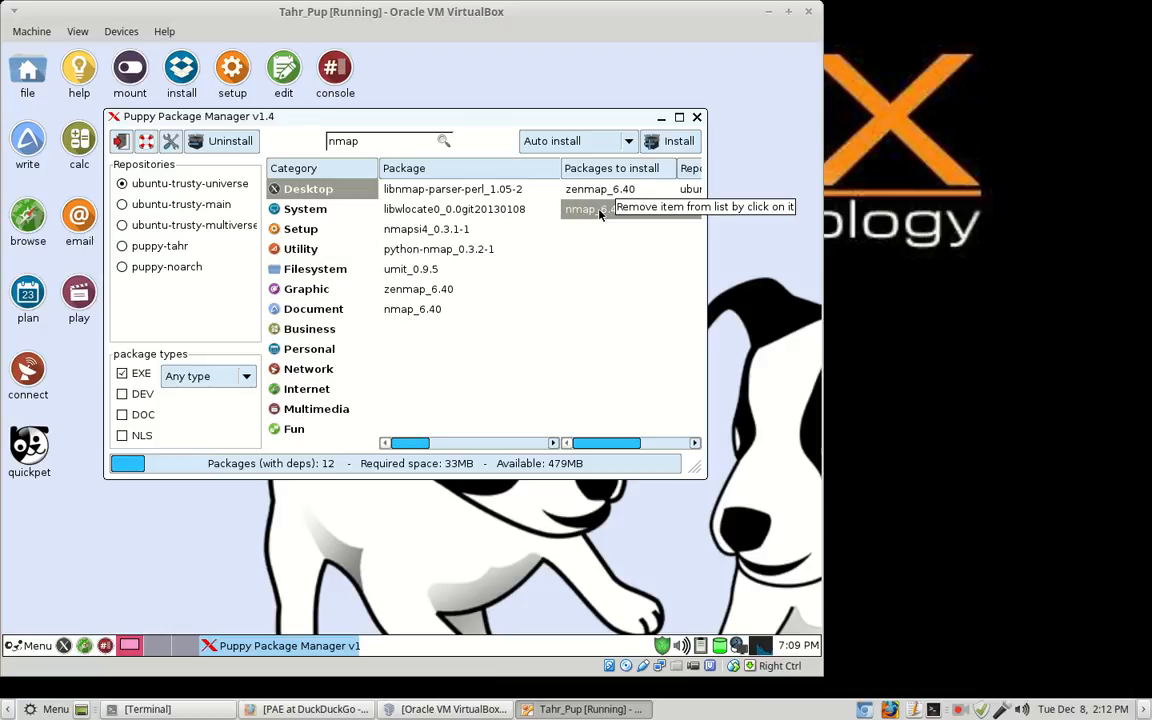
{"action": "left_click", "coordinate": [600, 211]}
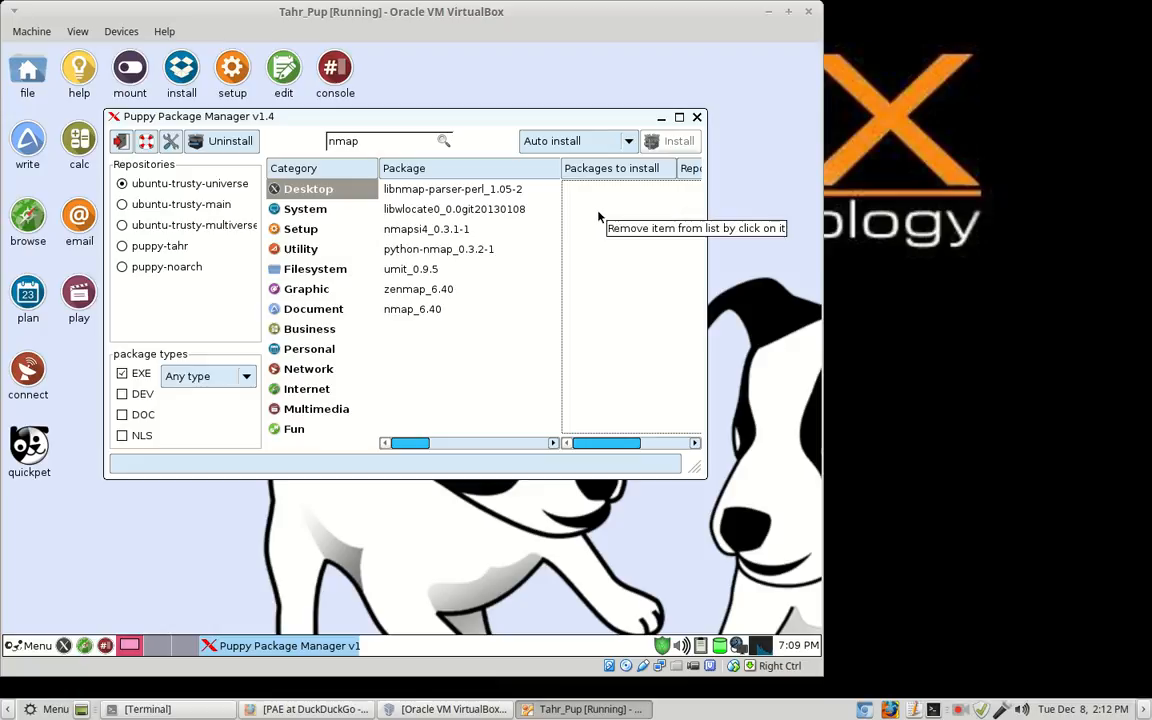
{"action": "left_click", "coordinate": [414, 312]}
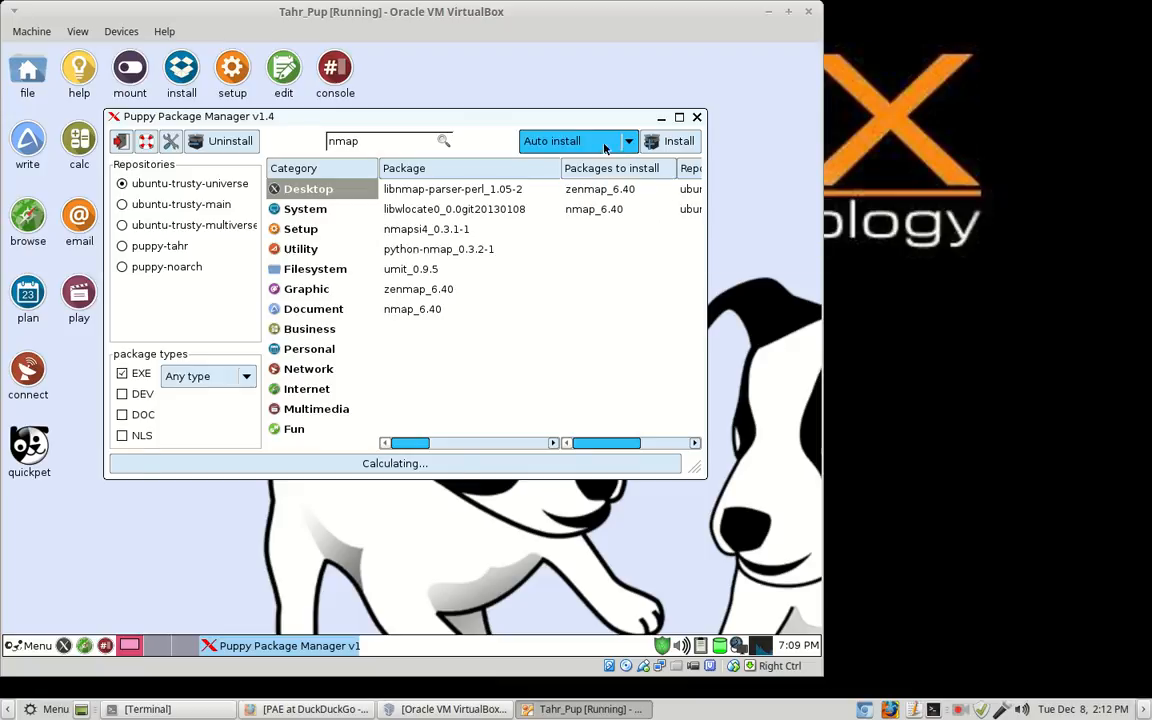
{"action": "left_click", "coordinate": [677, 146]}
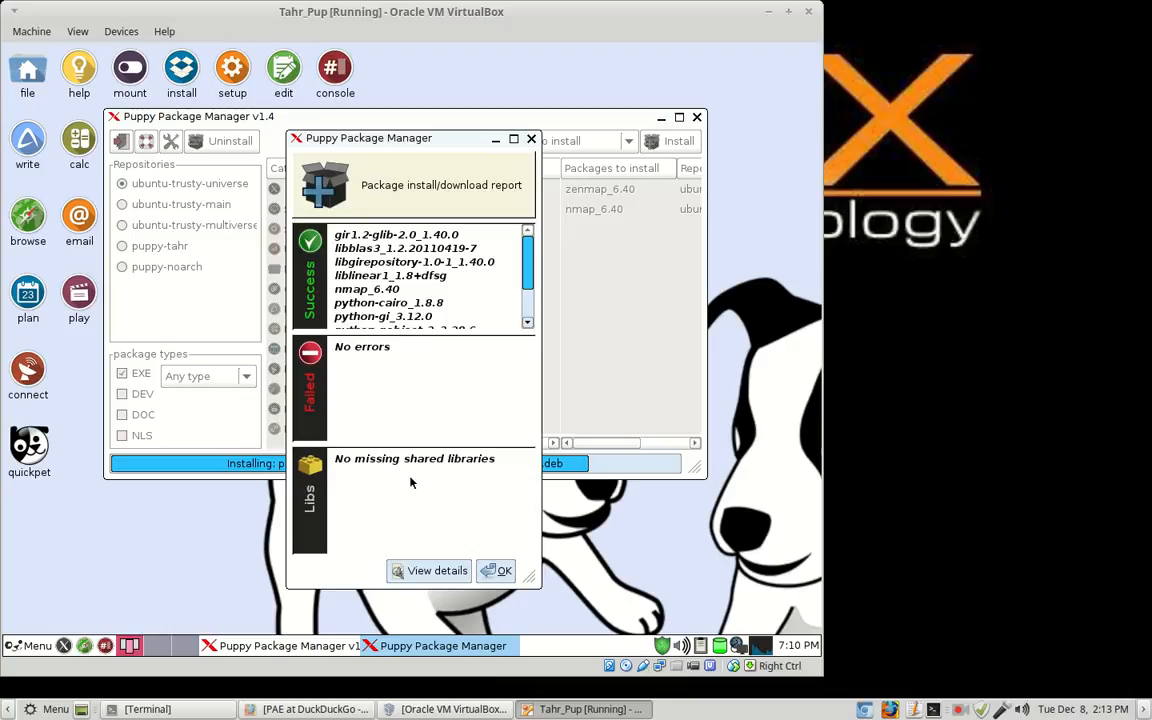
{"action": "left_click", "coordinate": [504, 571]}
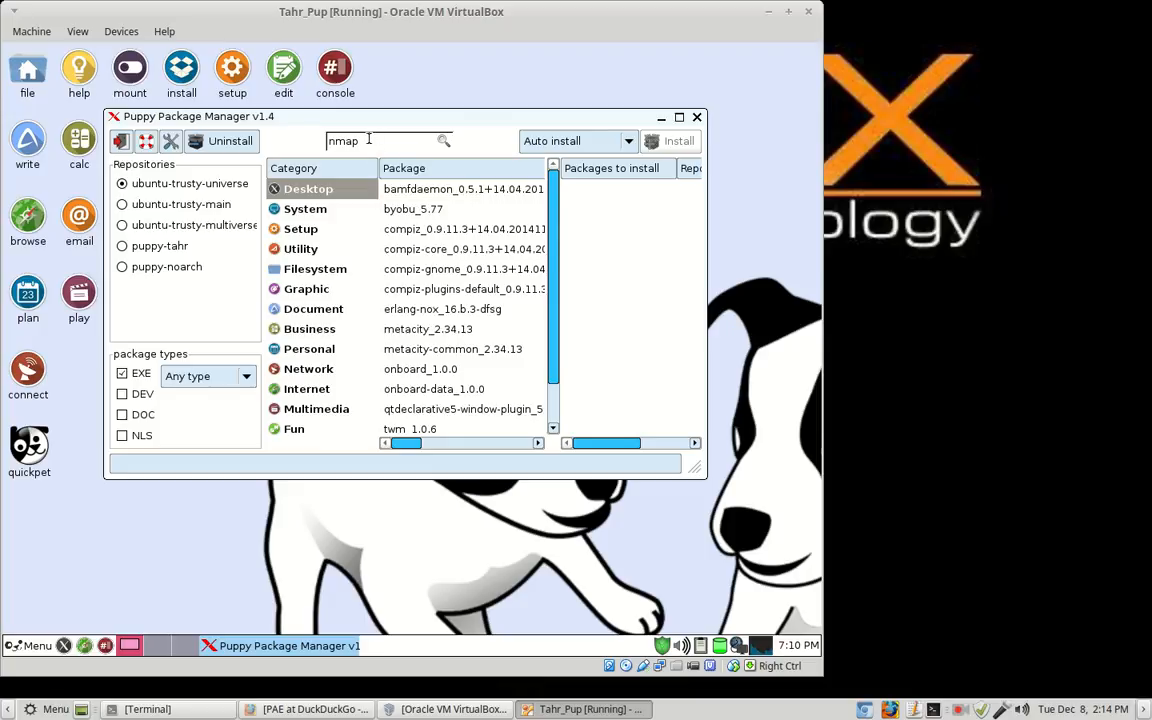
Show the installed packages beside a repeated nmap search and try to queue nmap_6.40 again
{"action": "left_click", "coordinate": [442, 142]}
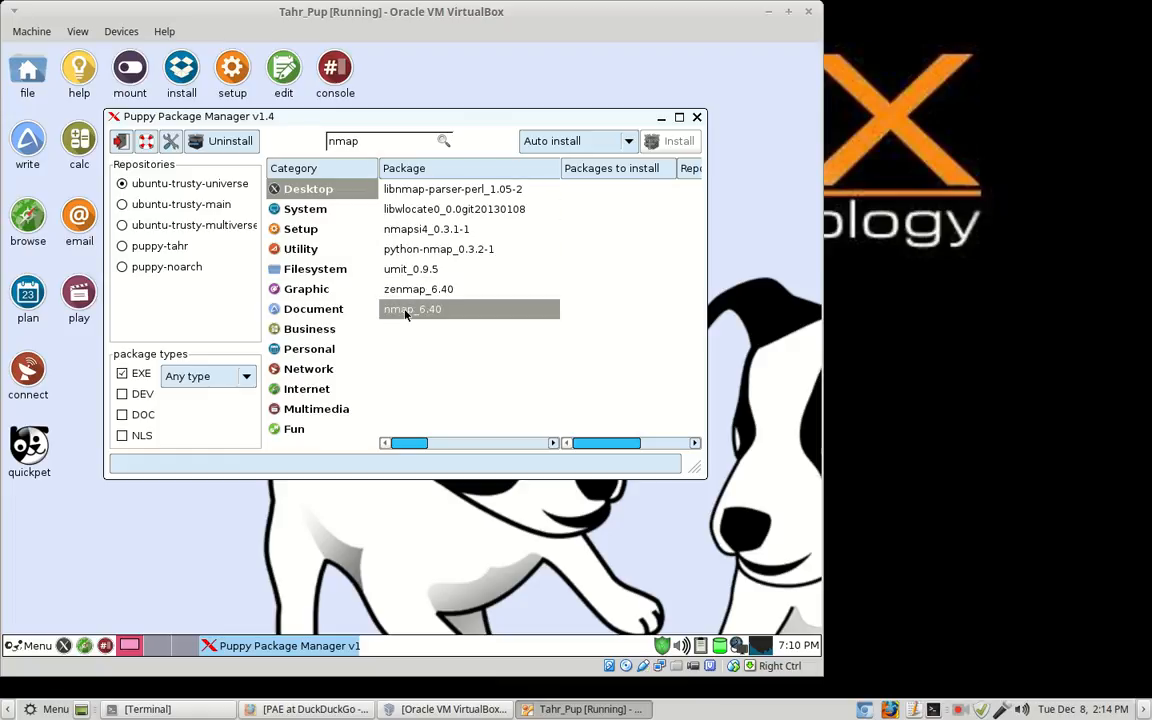
{"action": "left_click", "coordinate": [230, 142]}
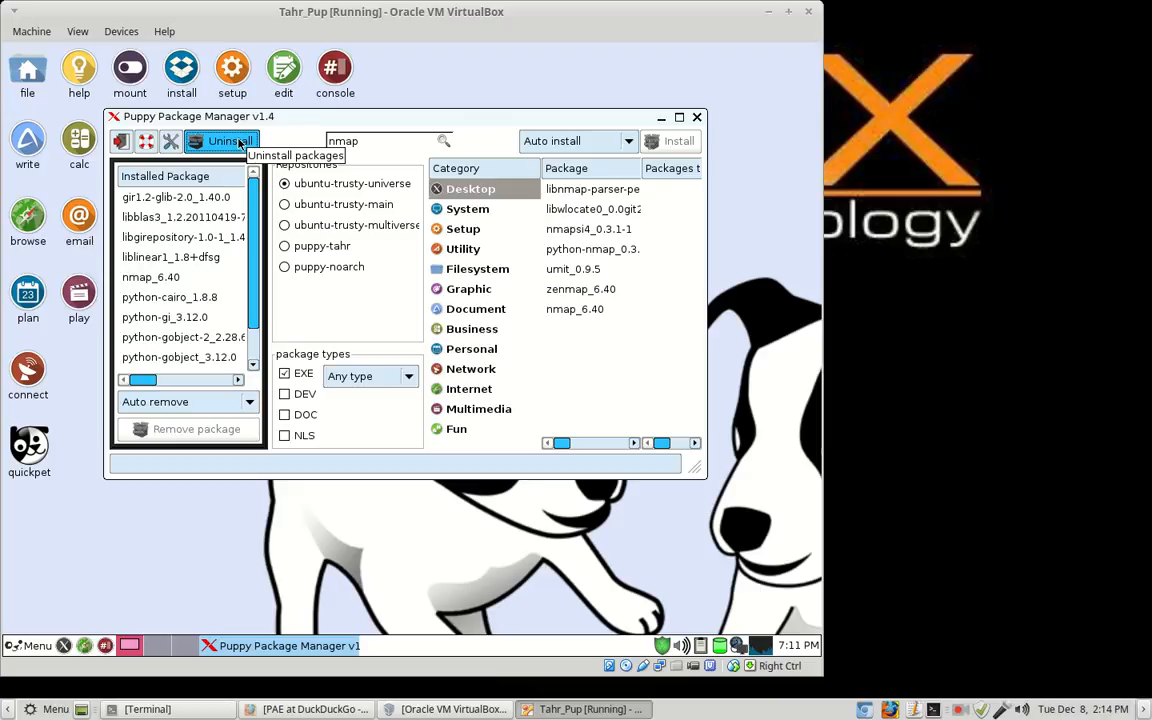
{"action": "left_click", "coordinate": [580, 311]}
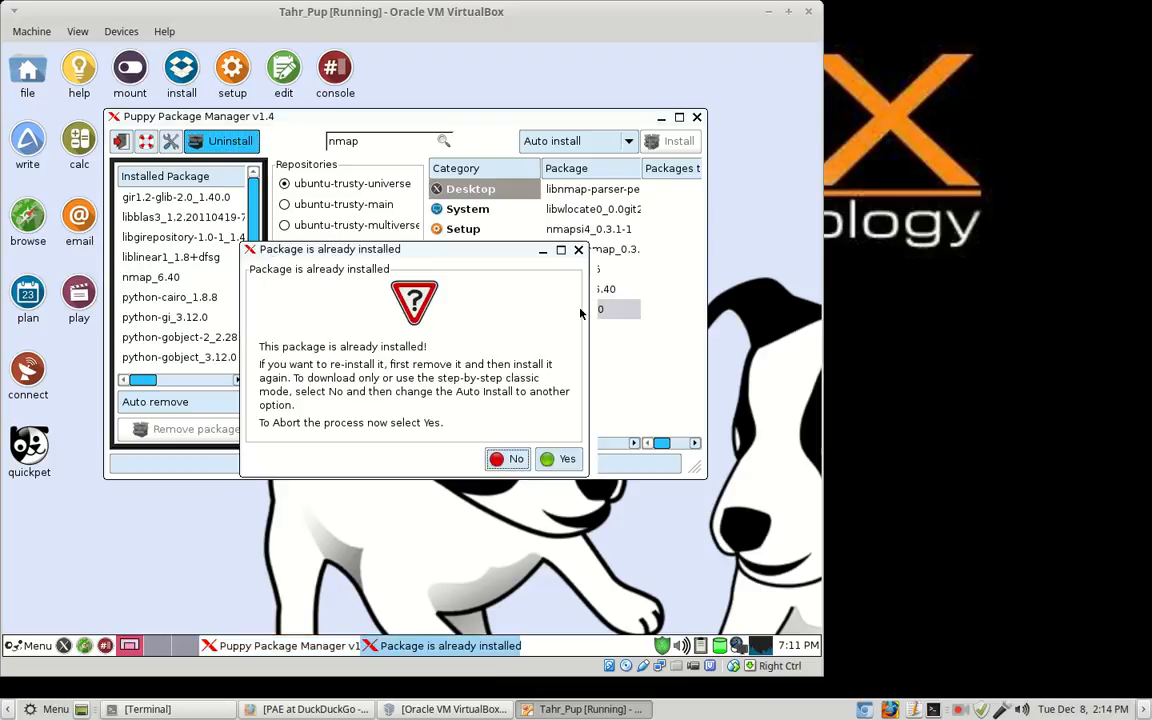
{"action": "left_click", "coordinate": [578, 252]}
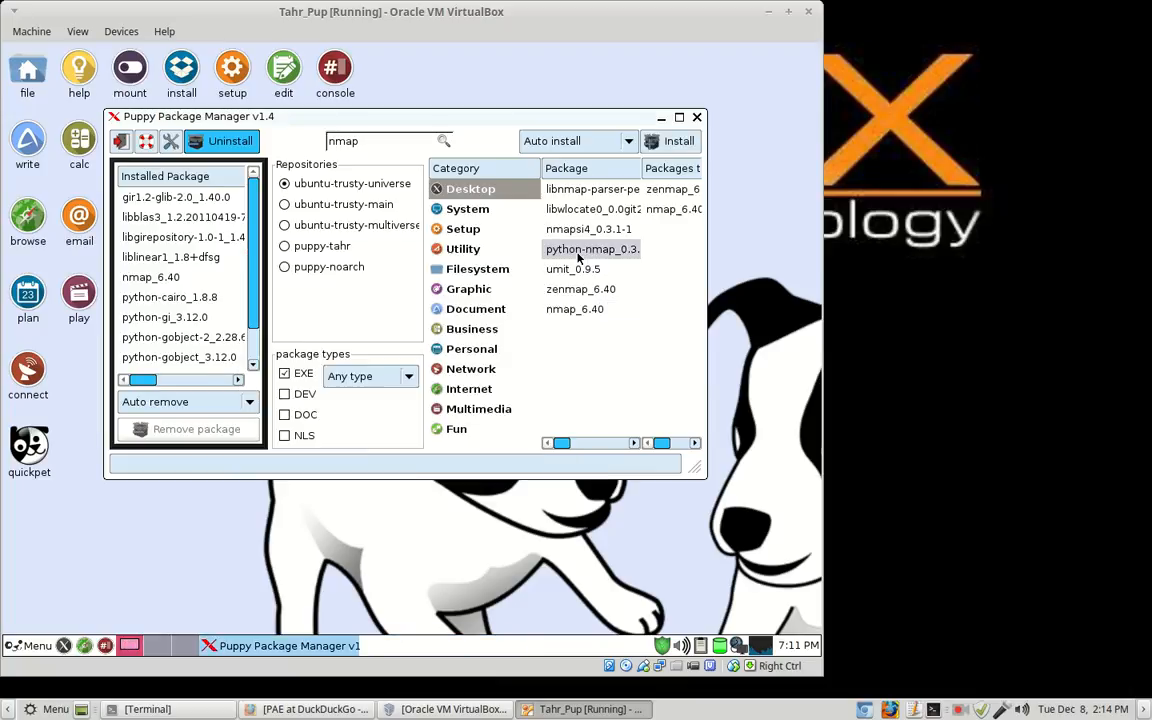
Remove the installed nmap_6.40 package with Auto remove, read the dependency note in the removal report and dismiss the report
{"action": "left_click", "coordinate": [228, 145]}
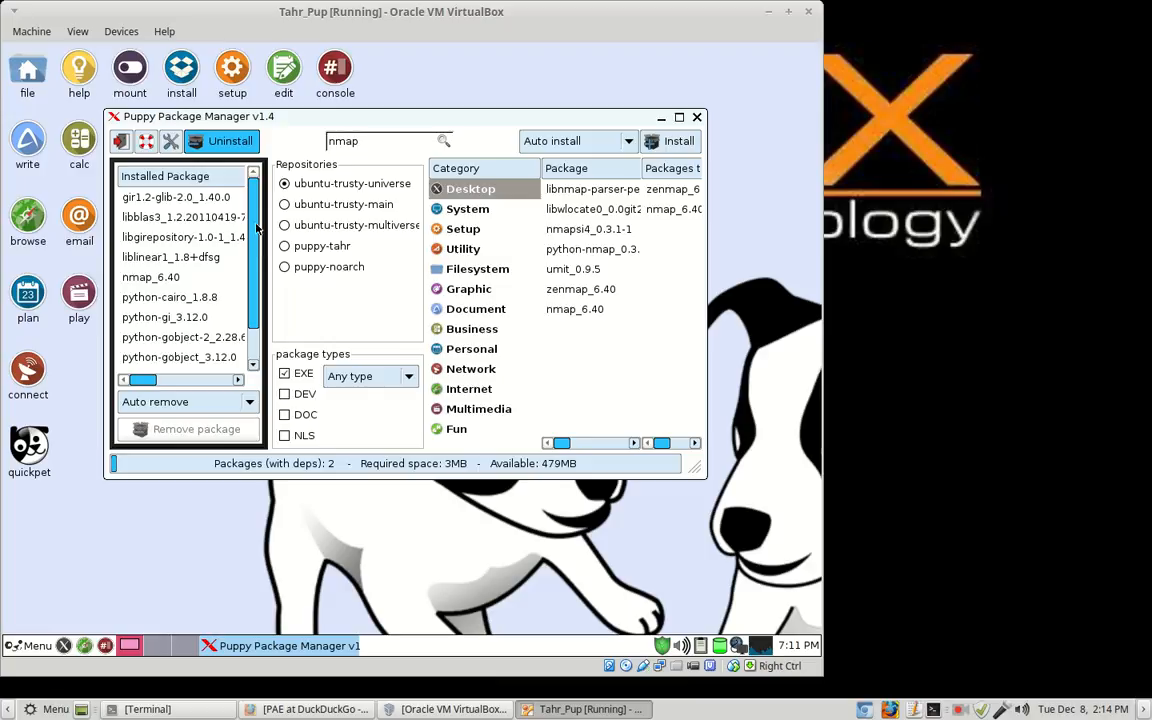
{"action": "scroll", "coordinate": [257, 252], "scroll_direction": "down", "scroll_amount": 1}
{"action": "left_click_drag", "start_coordinate": [257, 252], "coordinate": [257, 280]}
{"action": "scroll", "coordinate": [234, 252], "scroll_direction": "up", "scroll_amount": 2}
{"action": "left_click", "coordinate": [146, 281]}
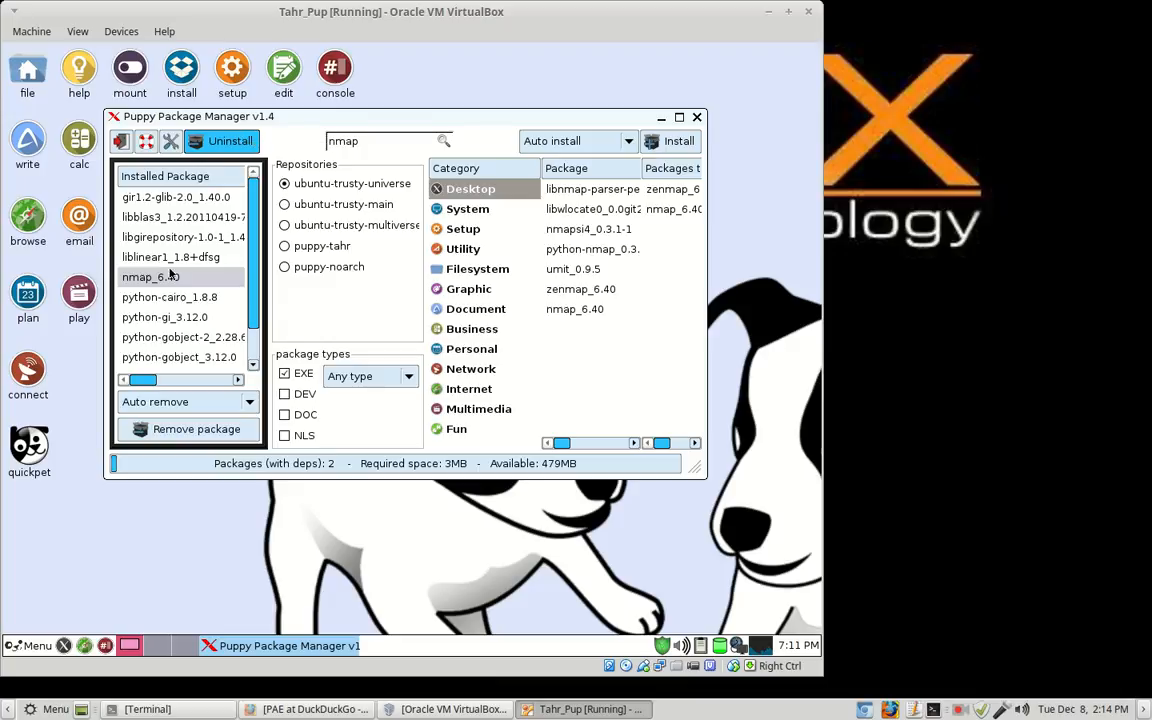
{"action": "left_click", "coordinate": [219, 142]}
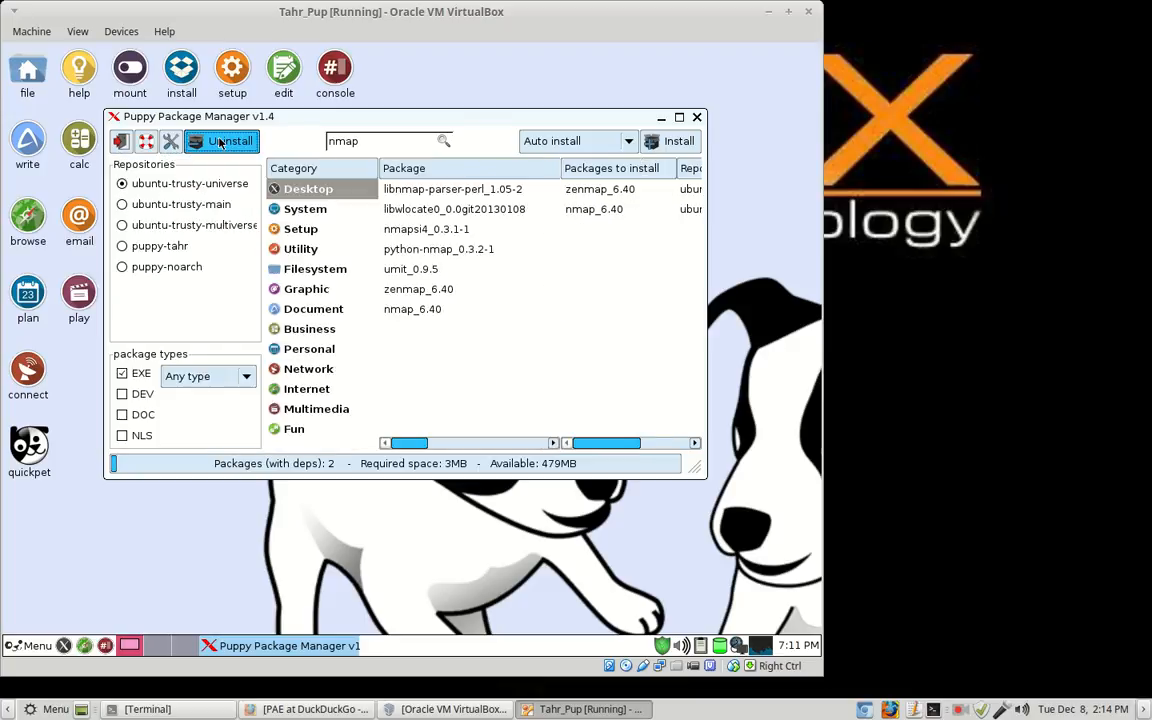
{"action": "left_click", "coordinate": [223, 145]}
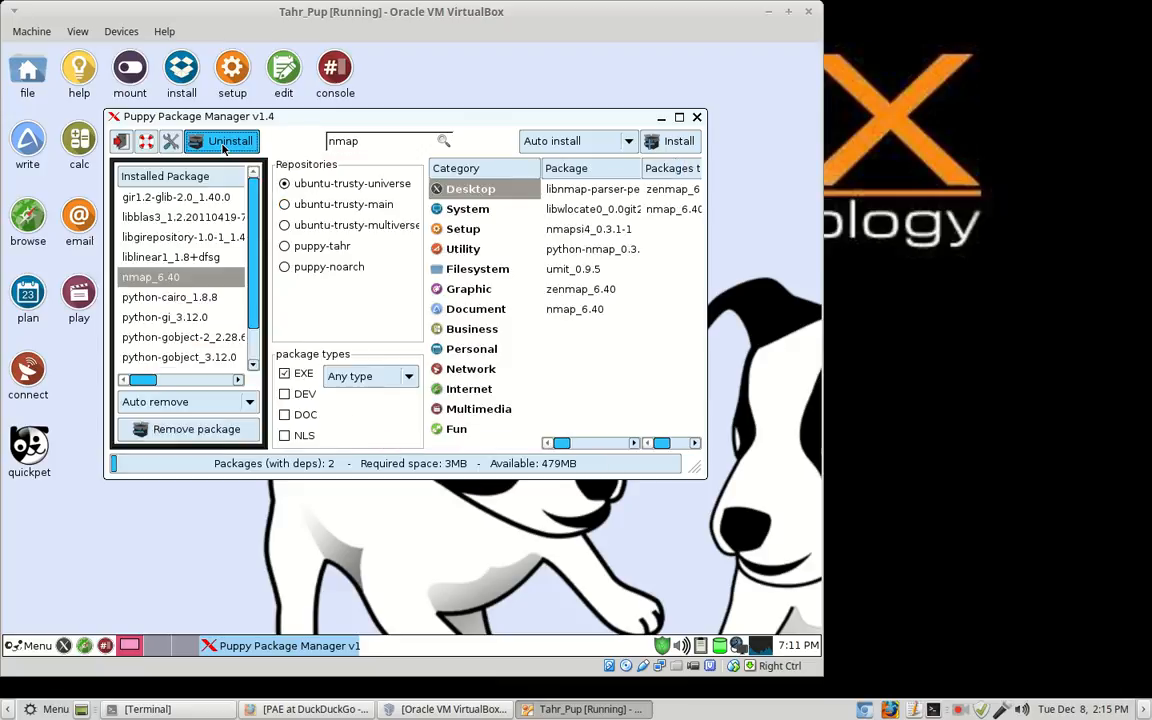
{"action": "left_click", "coordinate": [179, 430]}
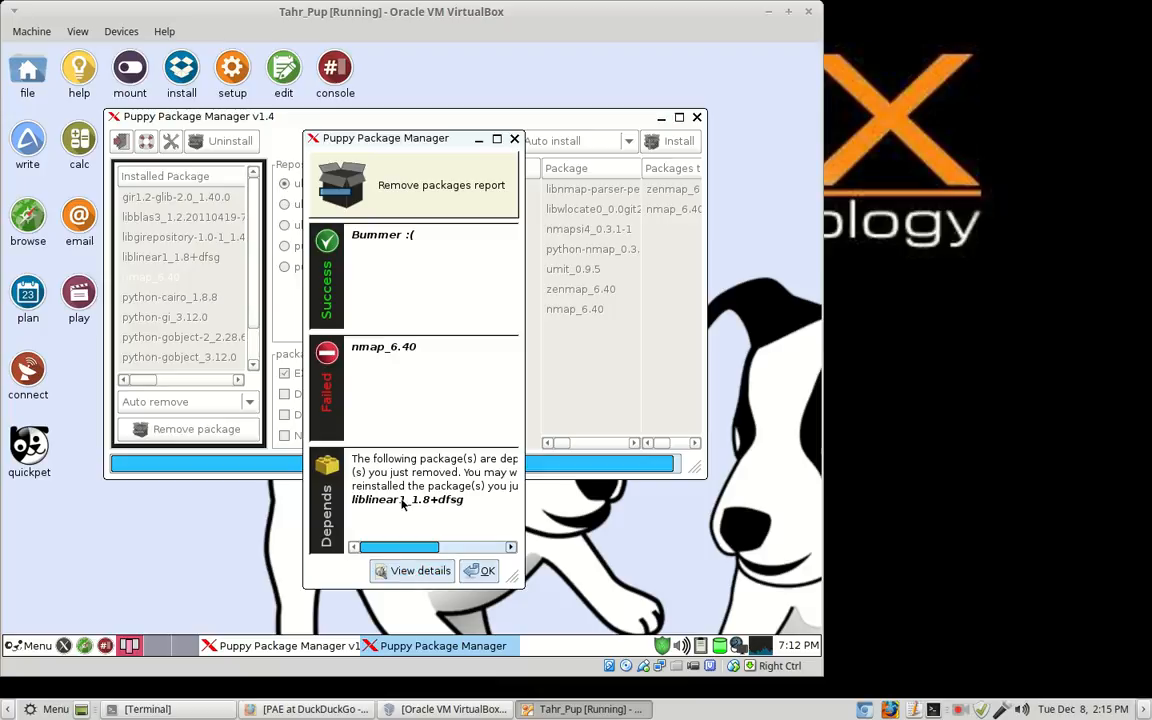
{"action": "left_click_drag", "start_coordinate": [395, 553], "coordinate": [505, 565]}
{"action": "scroll", "coordinate": [420, 505], "scroll_direction": "up", "scroll_amount": 5}
{"action": "mouse_move", "coordinate": [416, 544]}
{"action": "left_mouse_down"}
{"action": "mouse_move", "coordinate": [466, 552]}
{"action": "mouse_move", "coordinate": [397, 552]}
{"action": "left_mouse_up"}
{"action": "left_click", "coordinate": [482, 571]}
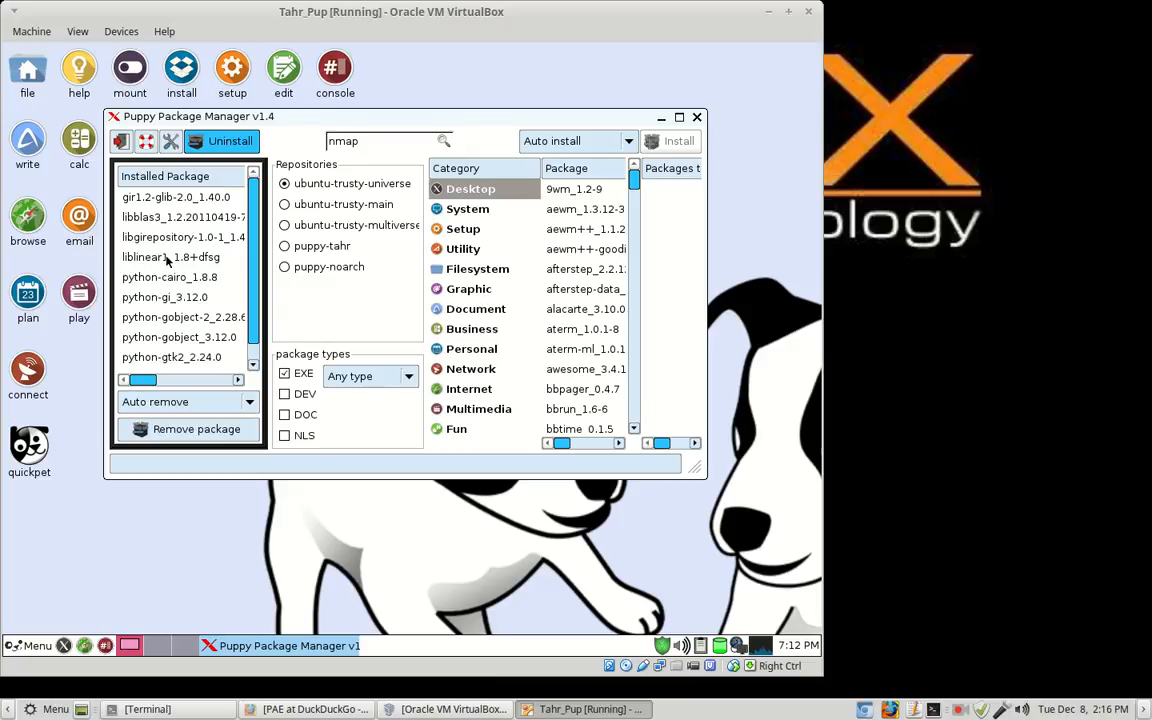
Remove the leftover dependency liblinear1_1.8+dfsg and dismiss the removal report
{"action": "left_click", "coordinate": [168, 258]}
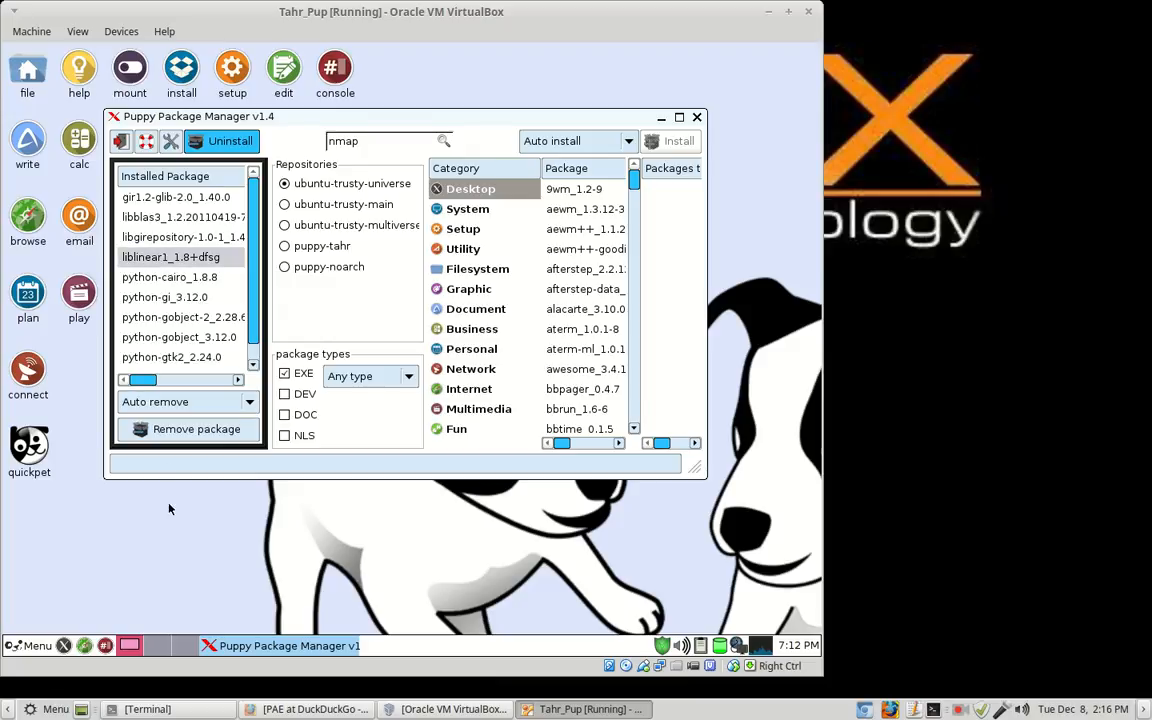
{"action": "left_click", "coordinate": [190, 430]}
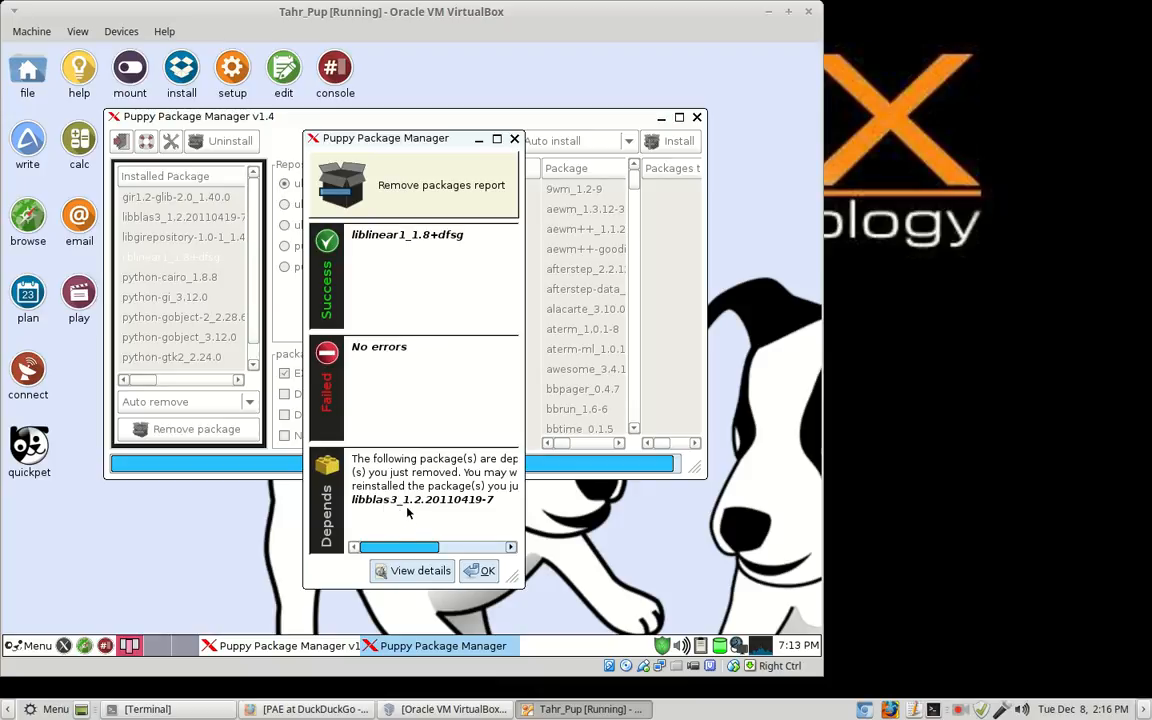
{"action": "left_click", "coordinate": [487, 570]}
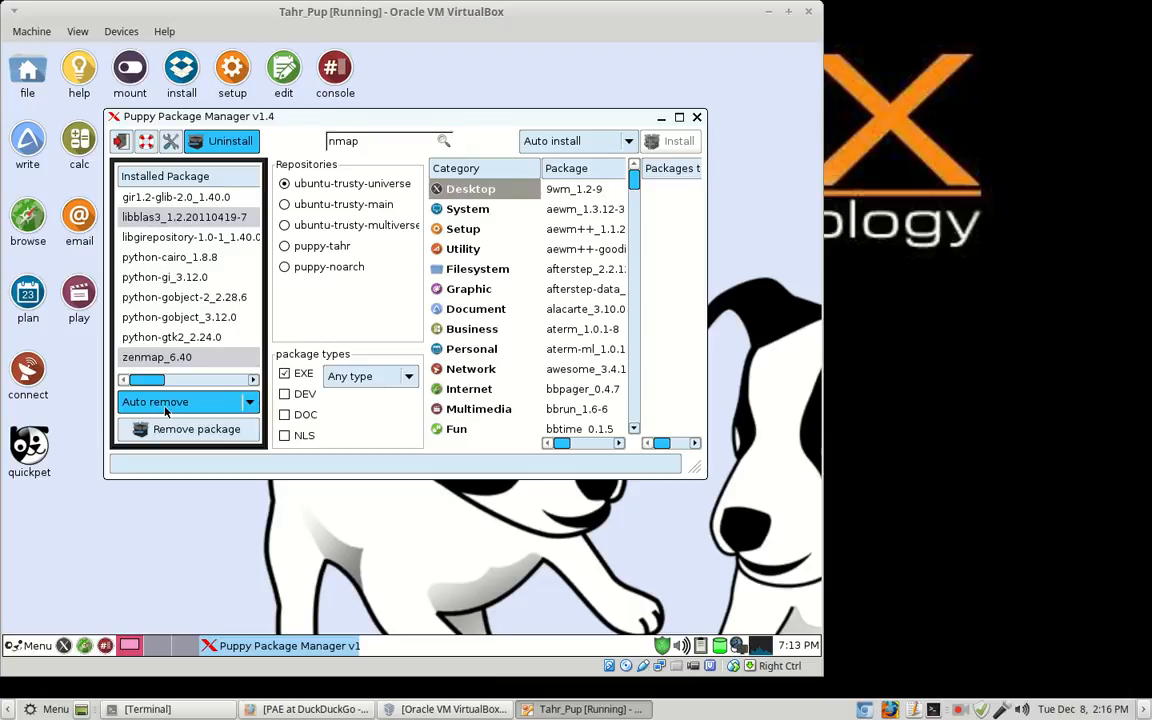
Remove the libblas3_1.2.20110419-7 and zenmap_6.40 packages together in Auto remove mode
{"action": "left_click", "coordinate": [166, 402]}
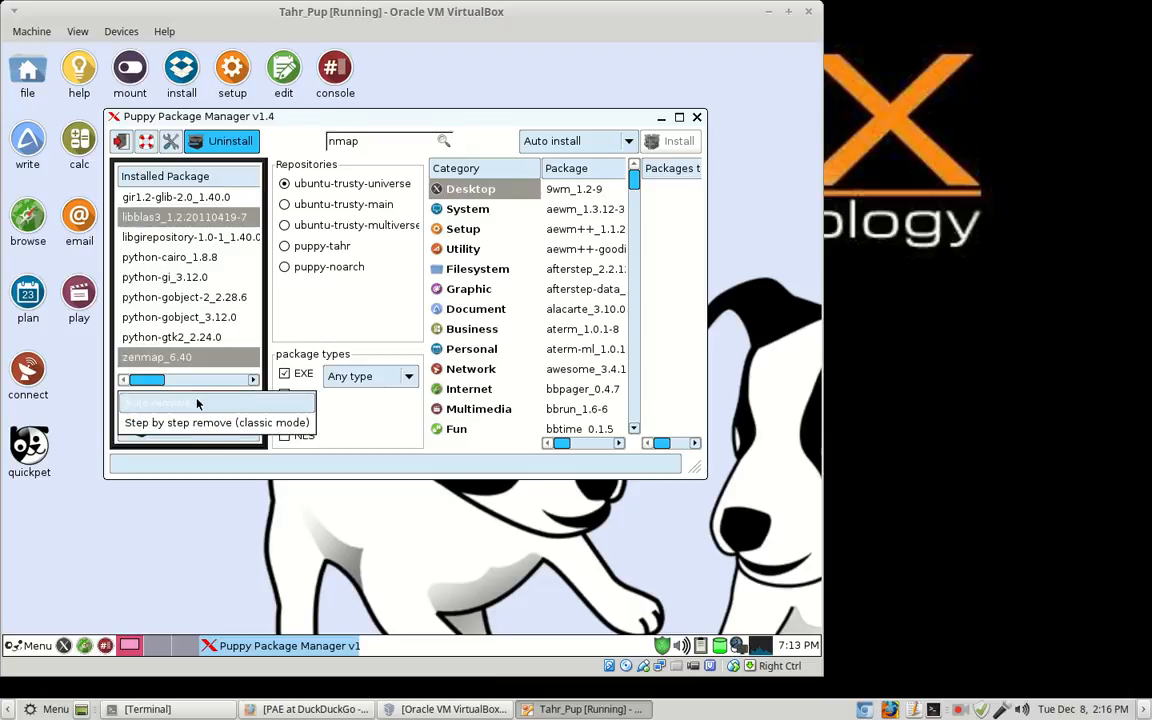
{"action": "left_click", "coordinate": [197, 403]}
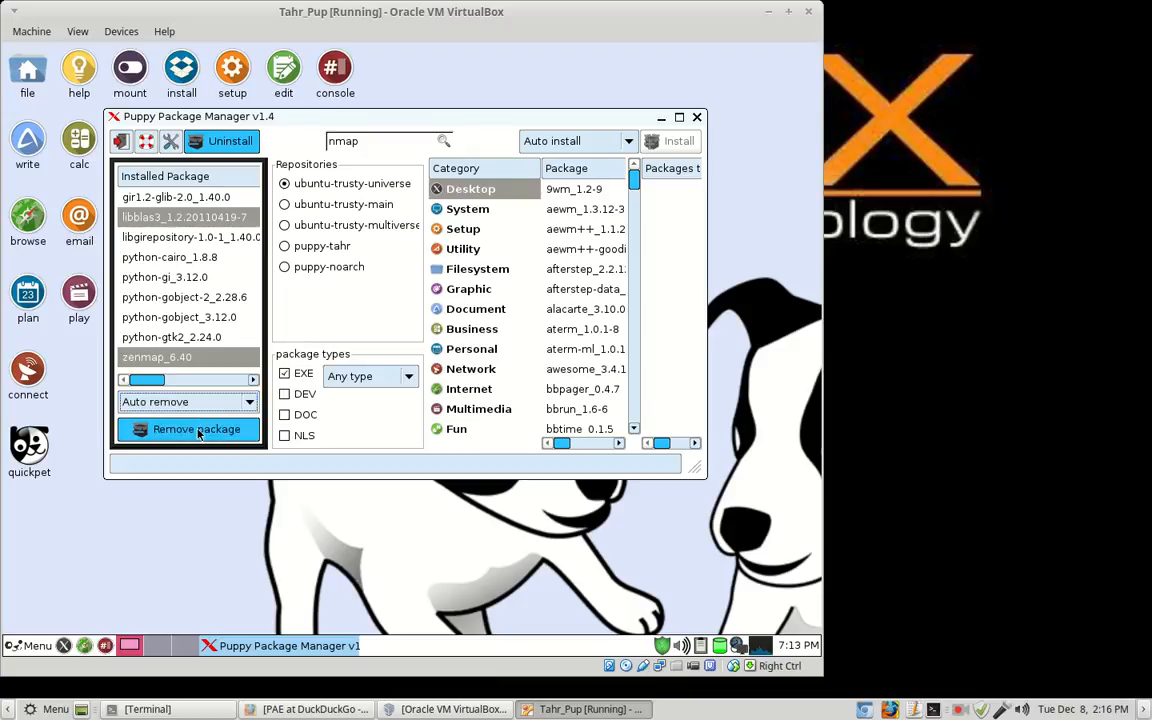
{"action": "left_click", "coordinate": [197, 430]}
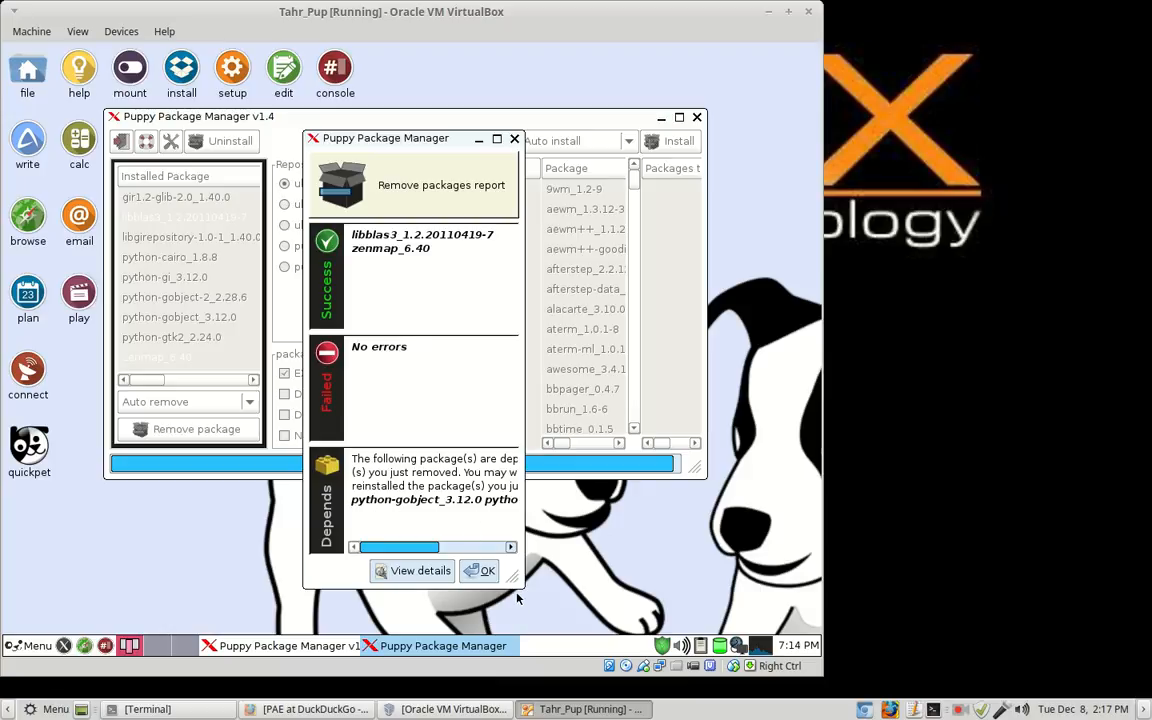
Remove all remaining installed packages together, from gir1.2-glib-2.0_1.40.0 through python-gtk2_2.24.0, in Auto remove mode, then close the package manager
{"action": "left_click", "coordinate": [486, 573]}
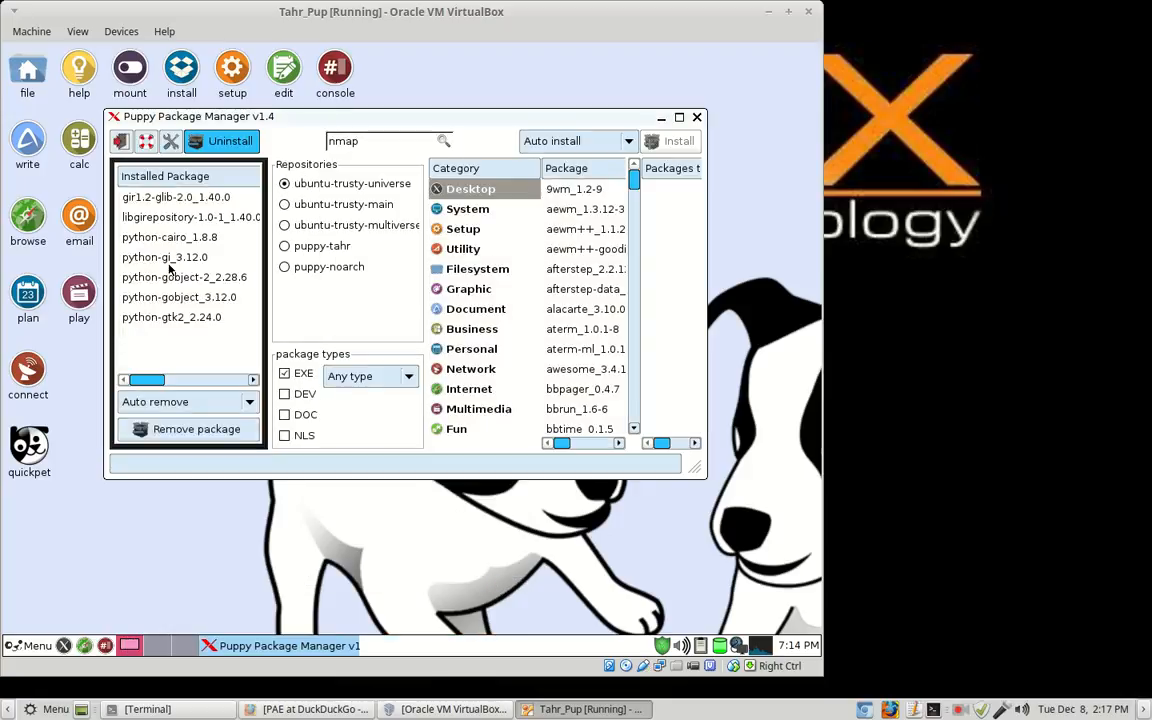
{"action": "left_click", "coordinate": [176, 315]}
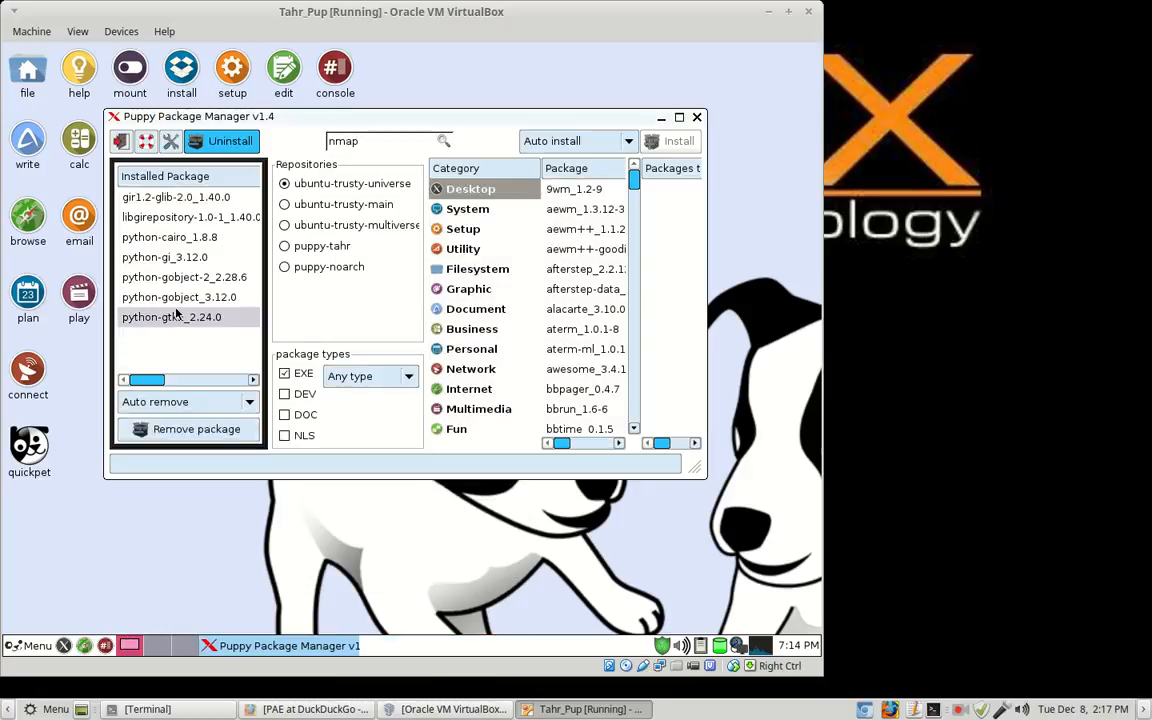
{"action": "left_click", "coordinate": [176, 283], "text": "ctrl"}
{"action": "left_click", "coordinate": [173, 303], "text": "ctrl"}
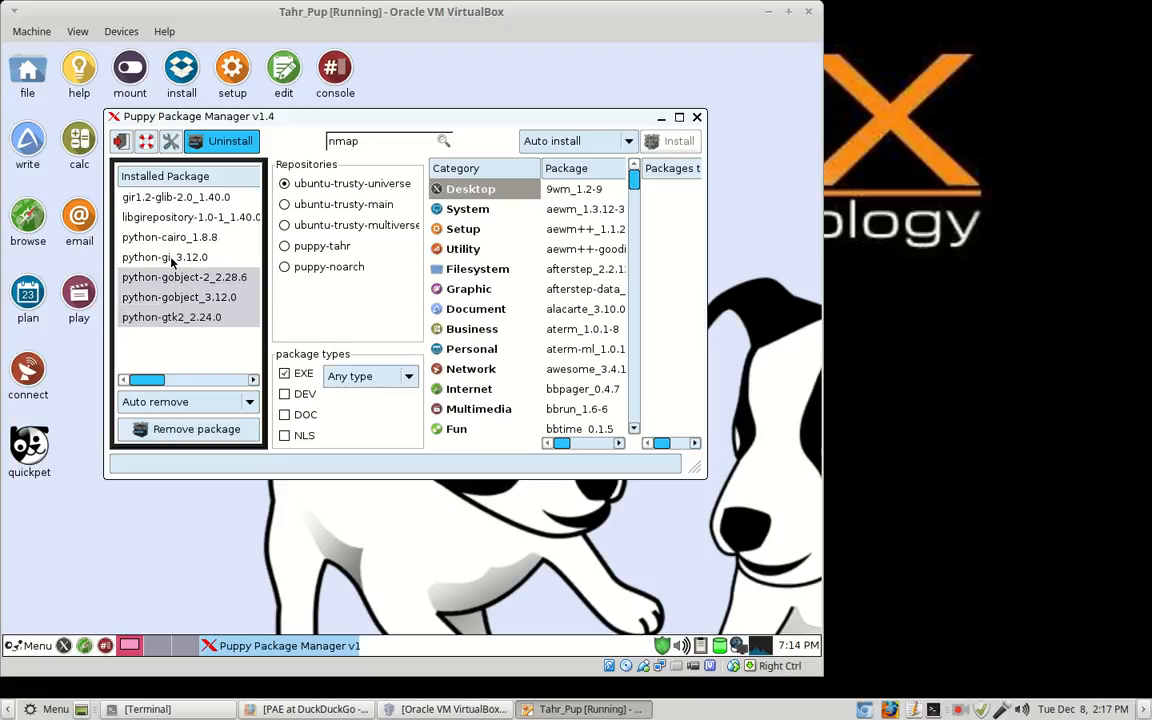
{"action": "left_click", "coordinate": [173, 258], "text": "ctrl"}
{"action": "left_click", "coordinate": [173, 239], "text": "ctrl"}
{"action": "left_click", "coordinate": [170, 217], "text": "ctrl"}
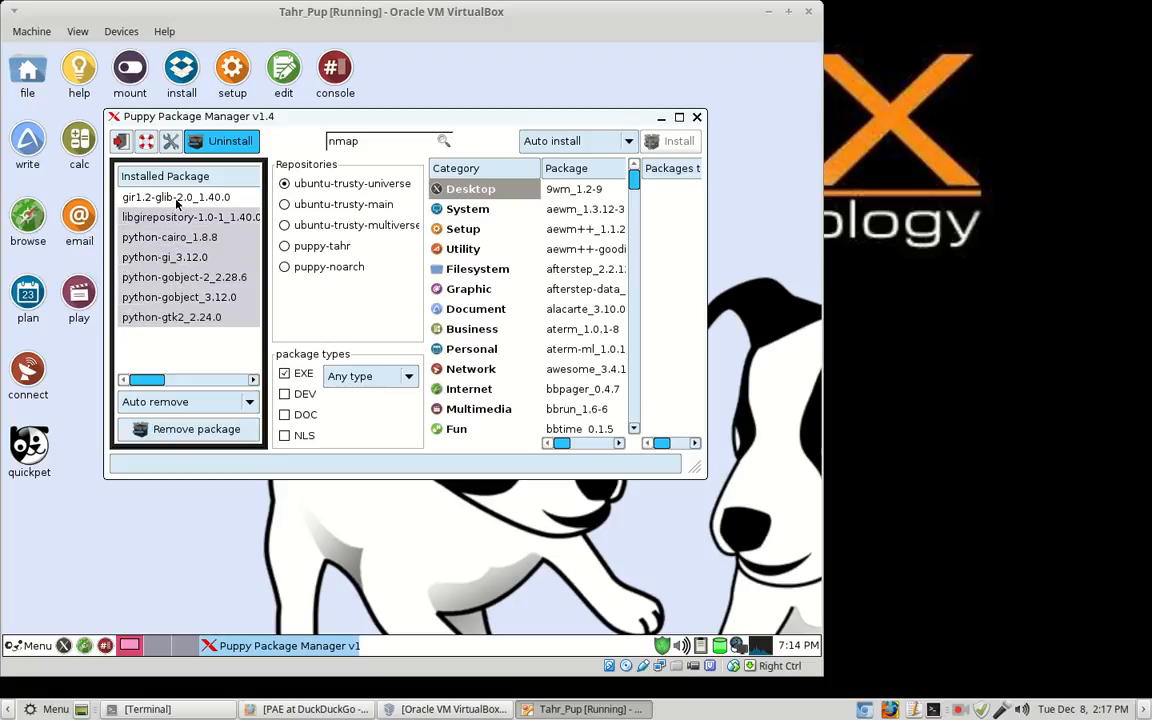
{"action": "left_click", "coordinate": [170, 197], "text": "ctrl"}
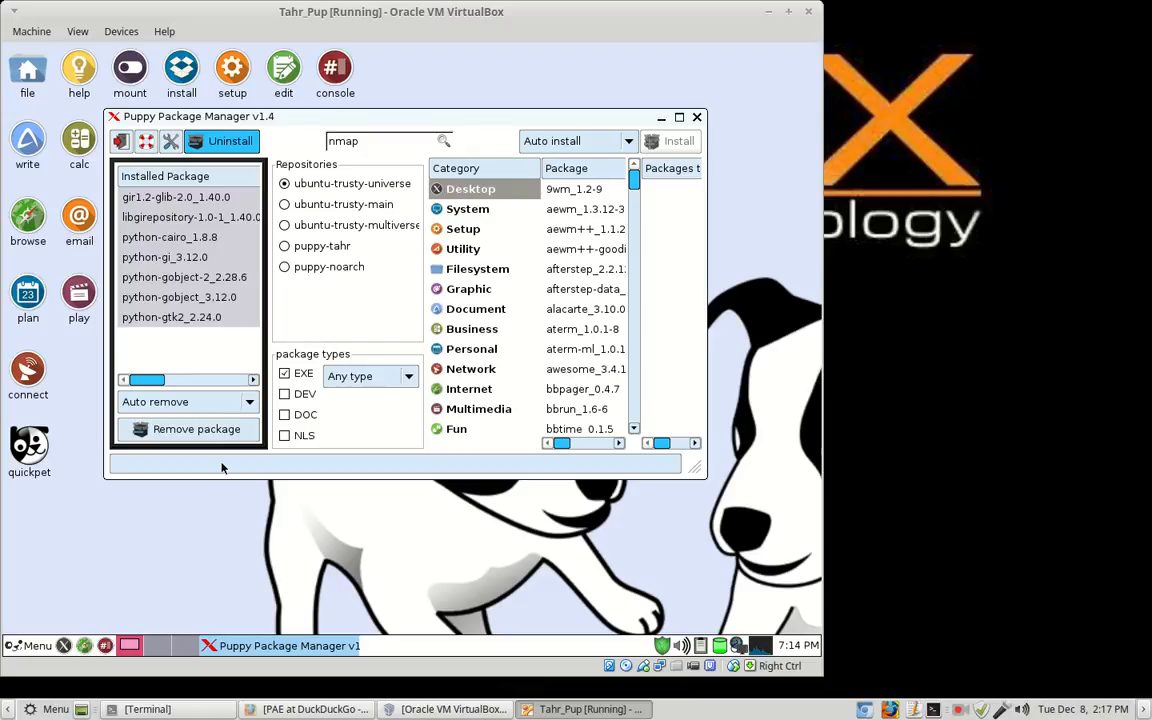
{"action": "left_click", "coordinate": [214, 430]}
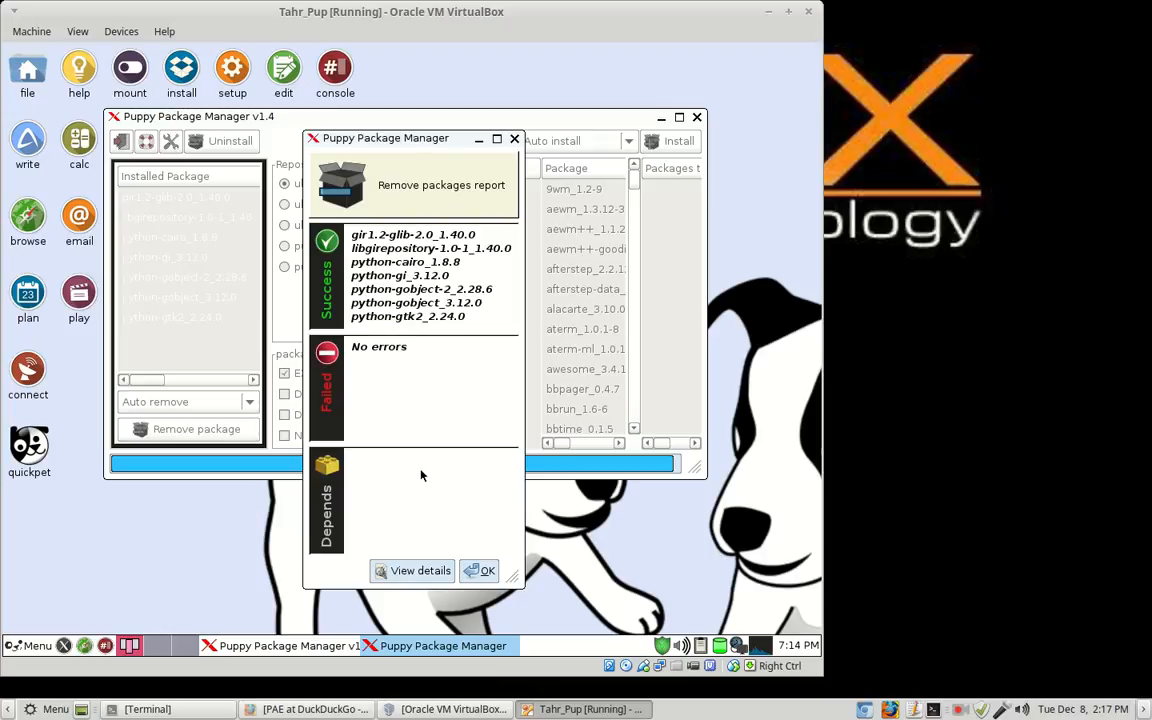
{"action": "left_click", "coordinate": [482, 572]}
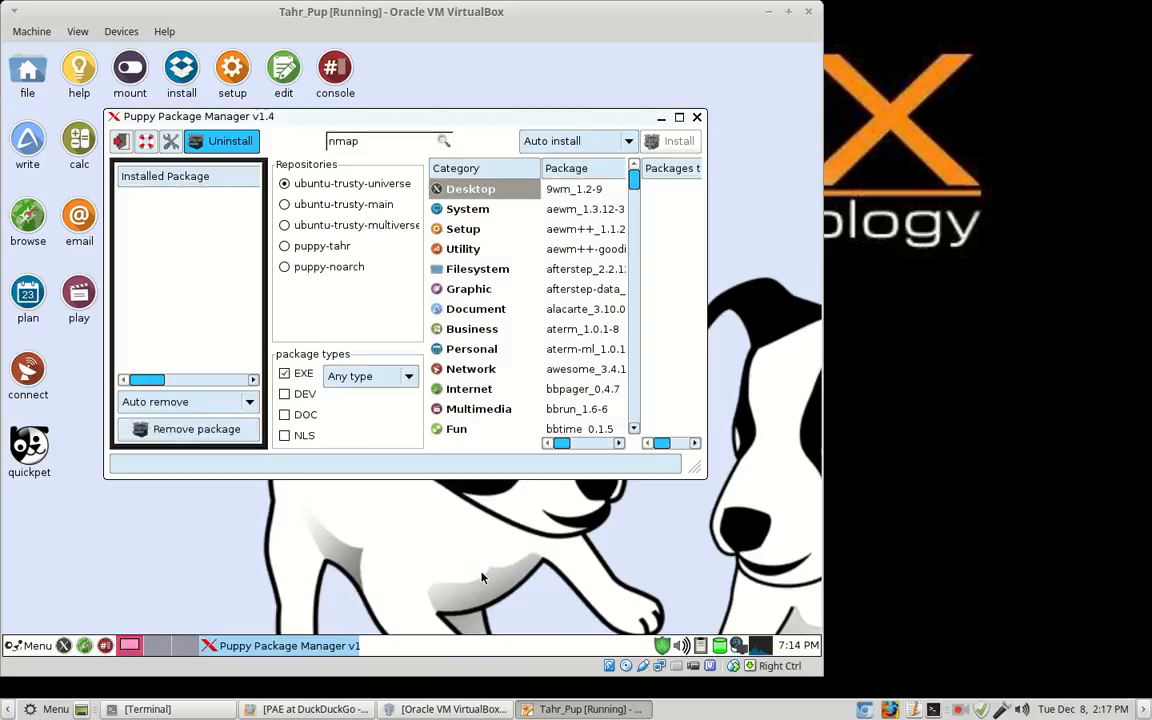
{"action": "left_click", "coordinate": [697, 118]}
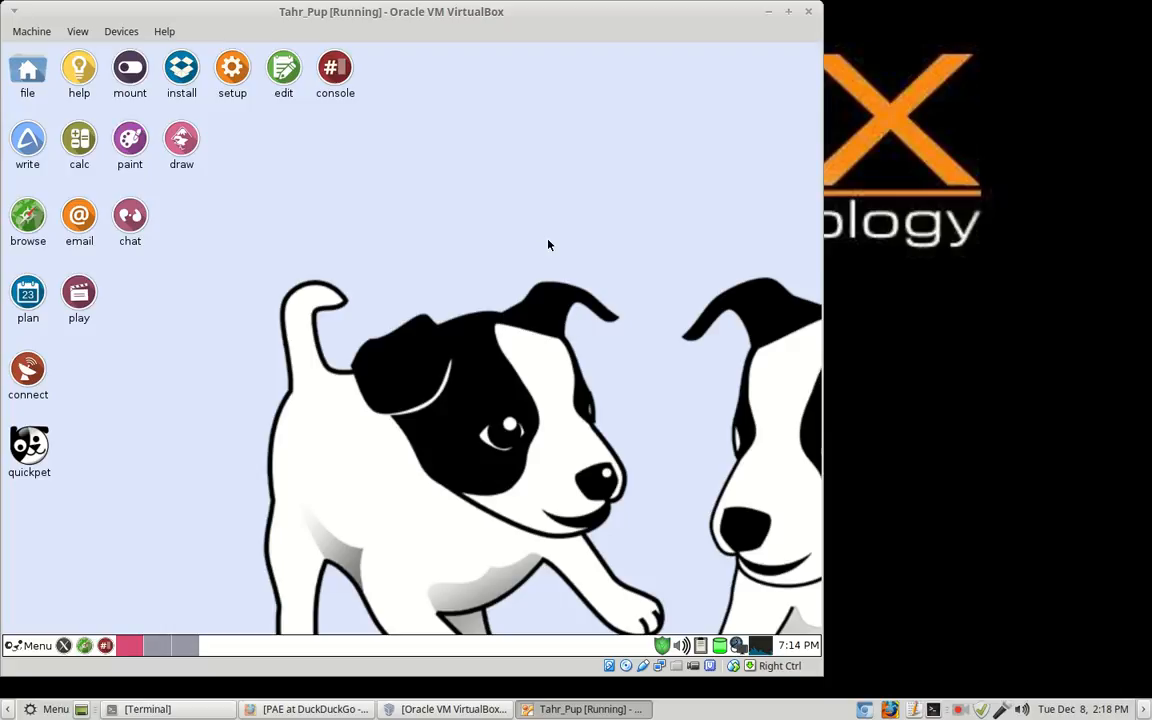
Open Quickpet, look over its Info page with the update, kernel and search engine options, and close it
{"action": "left_click", "coordinate": [37, 460]}
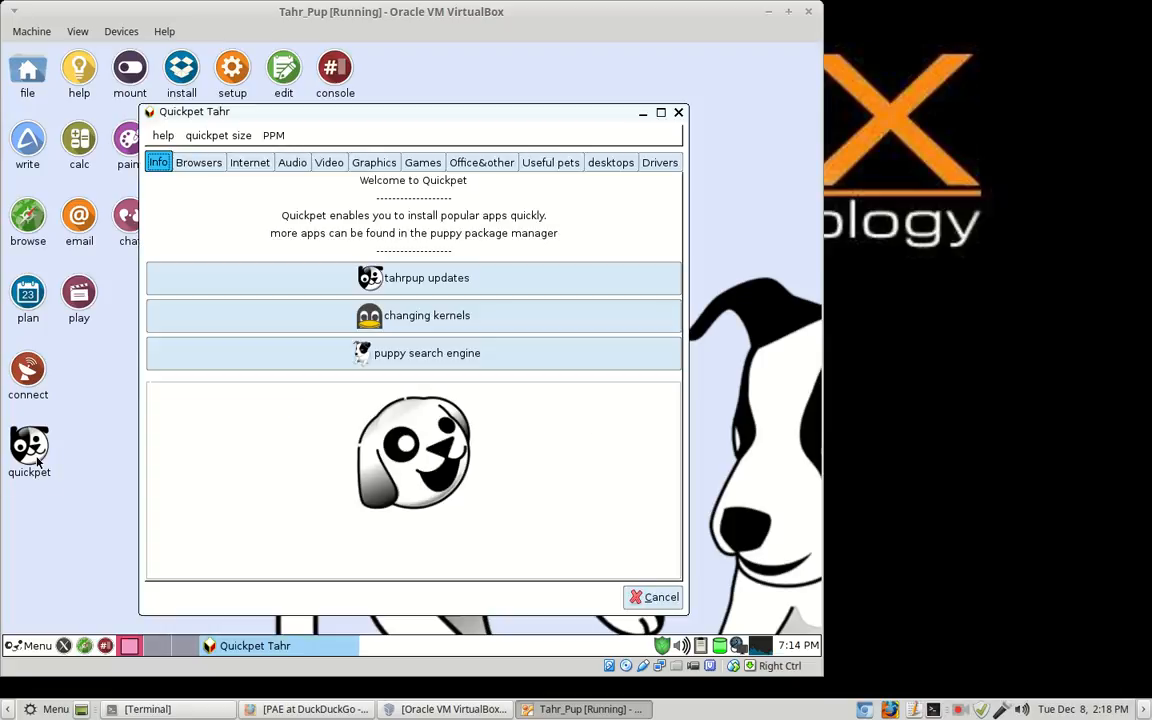
{"action": "left_click", "coordinate": [432, 281]}
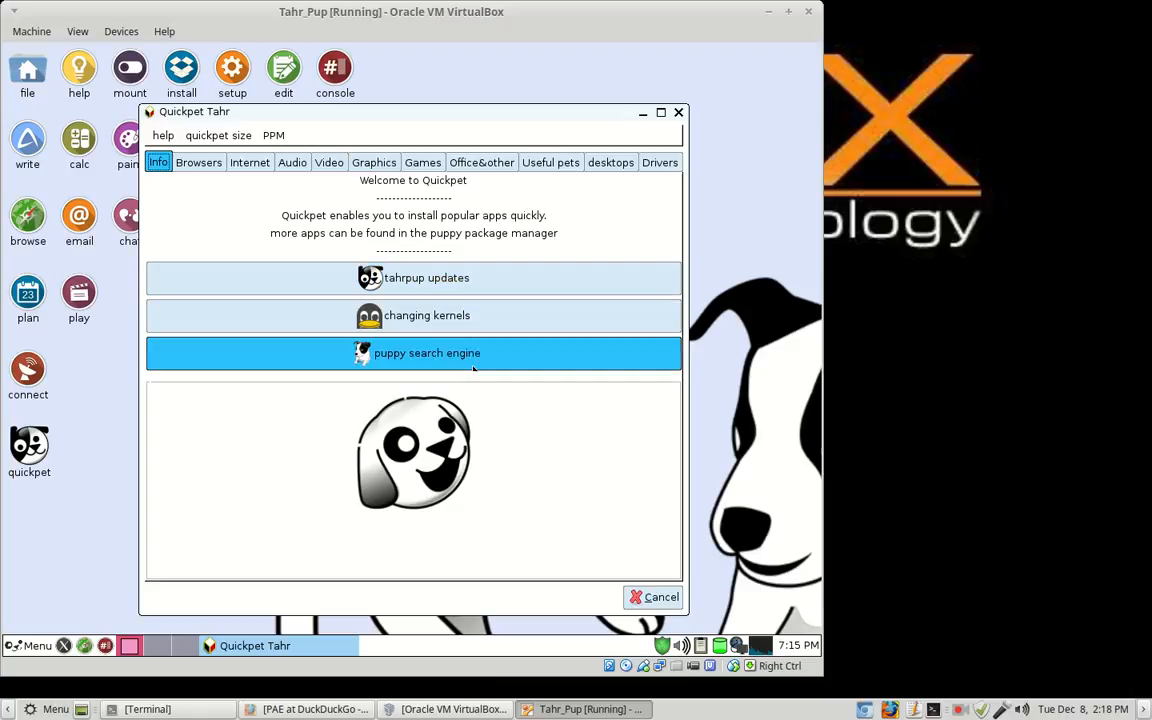
{"action": "left_click", "coordinate": [652, 597]}
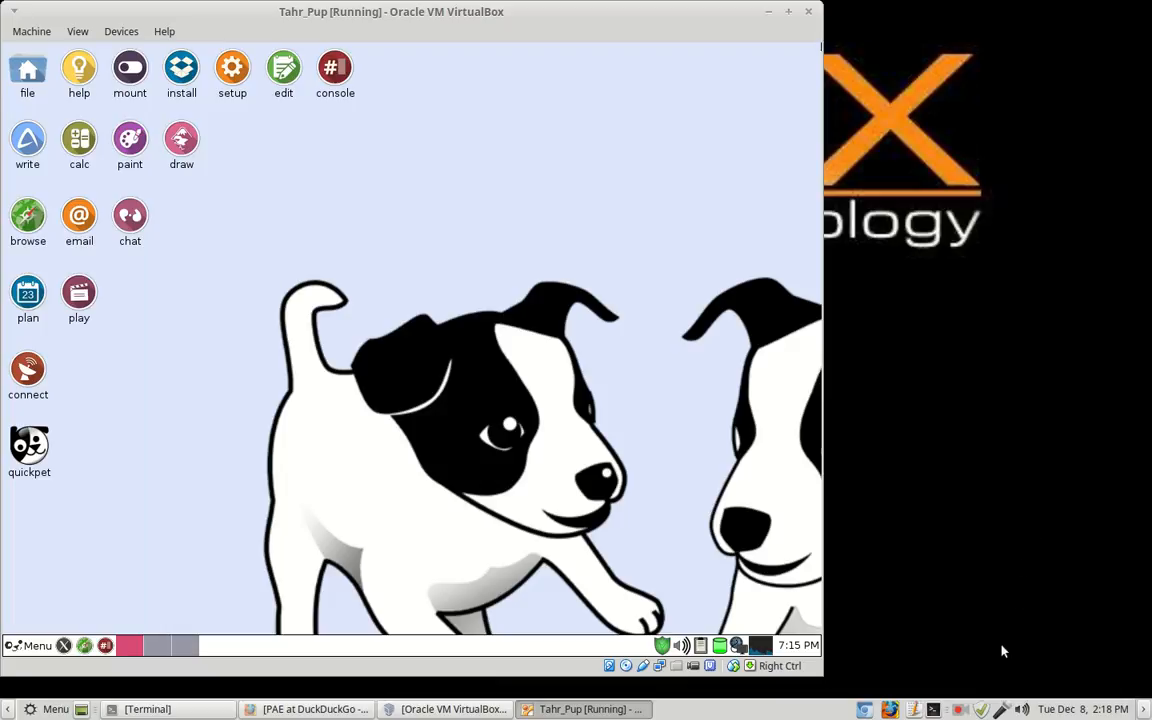
{"action": "left_click", "coordinate": [958, 708]}
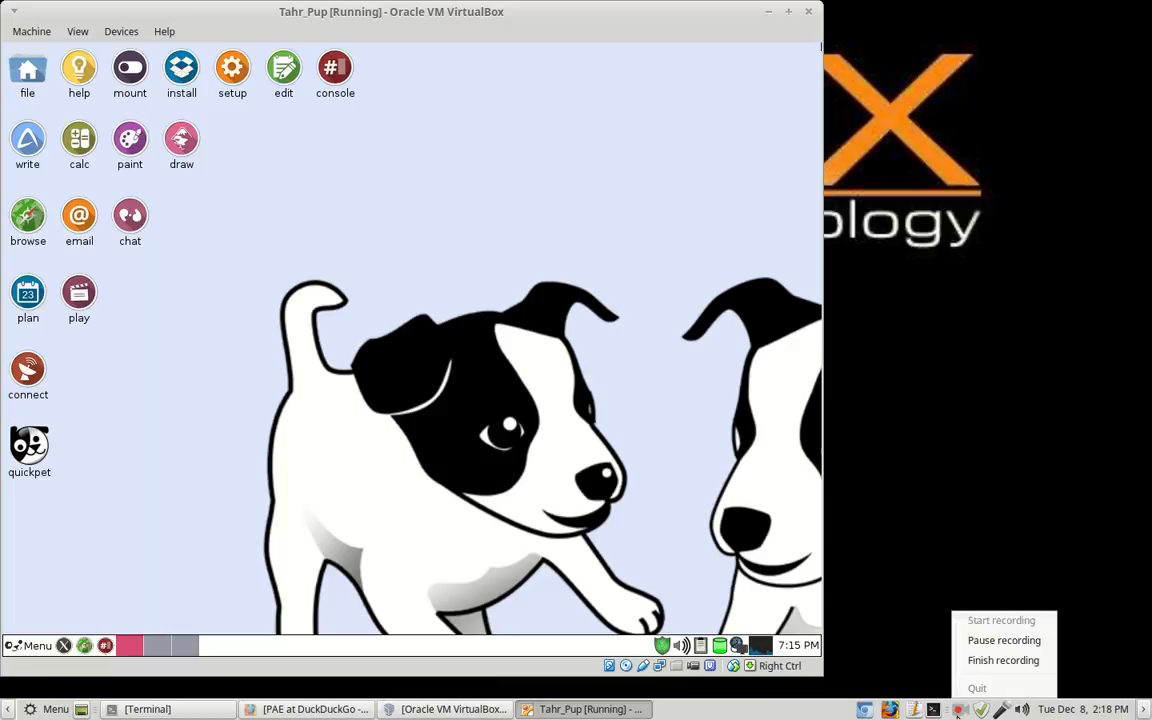